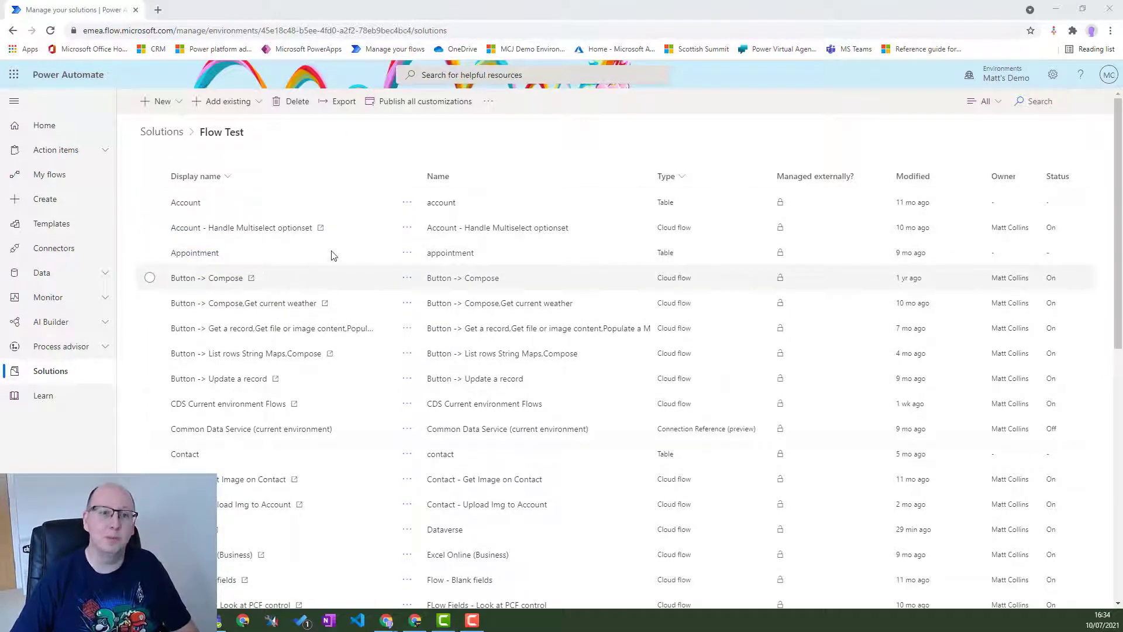
Create a new environment variable with display name MCJTestVar, letting the schema name auto-fill
{"action": "left_click", "coordinate": [163, 105]}
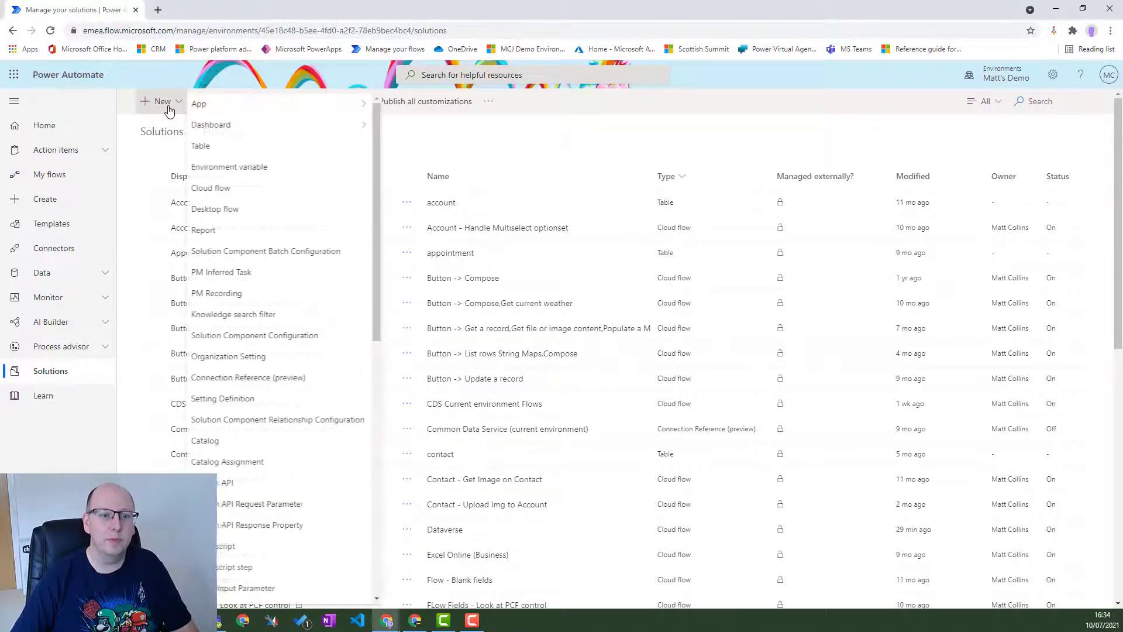
{"action": "left_click", "coordinate": [308, 175]}
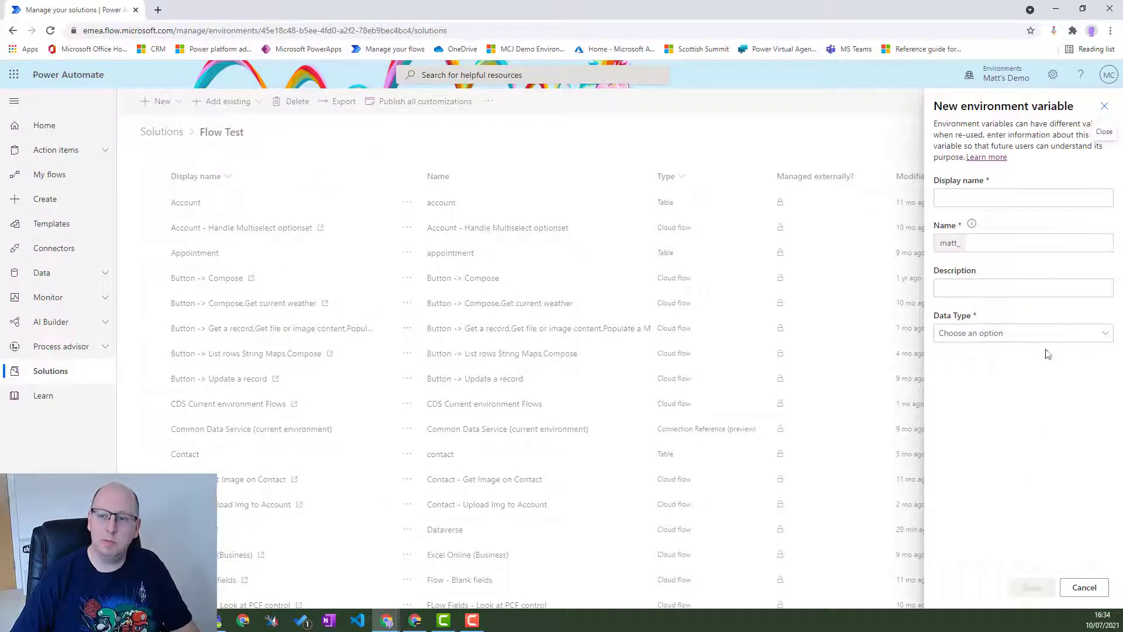
{"action": "left_click", "coordinate": [1012, 197]}
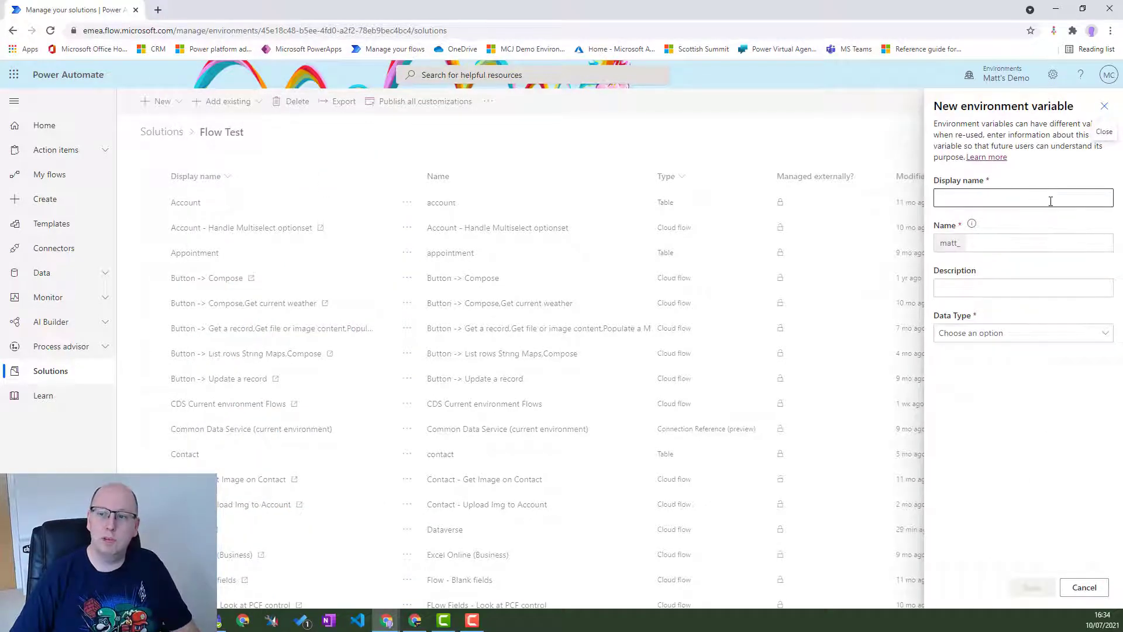
{"action": "left_click", "coordinate": [1006, 199]}
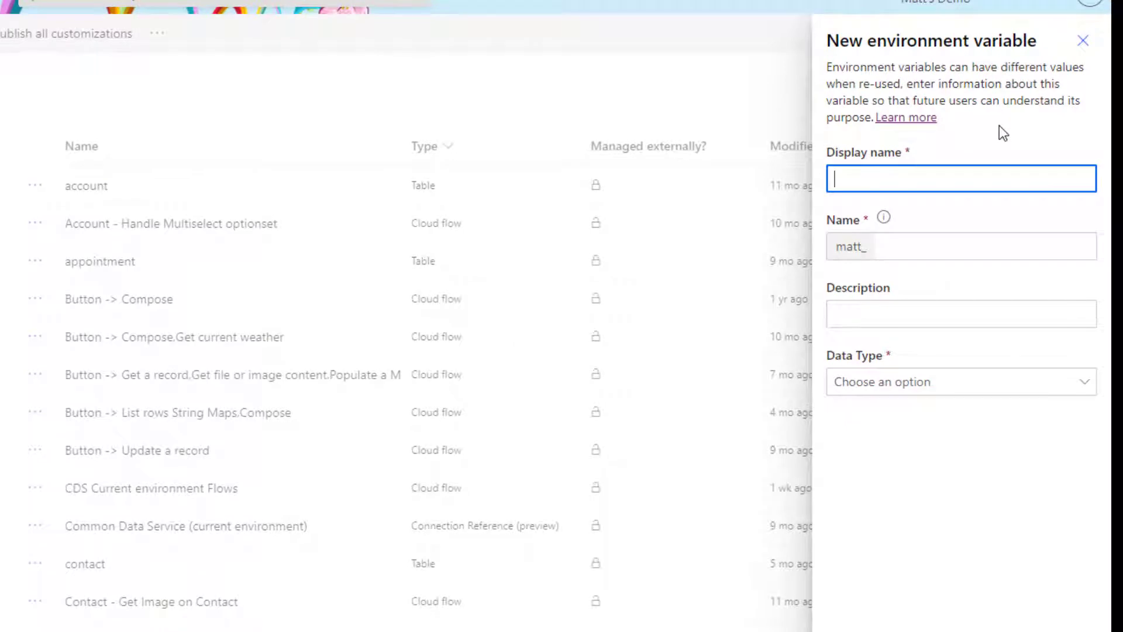
{"action": "type", "text": "MCJ"}
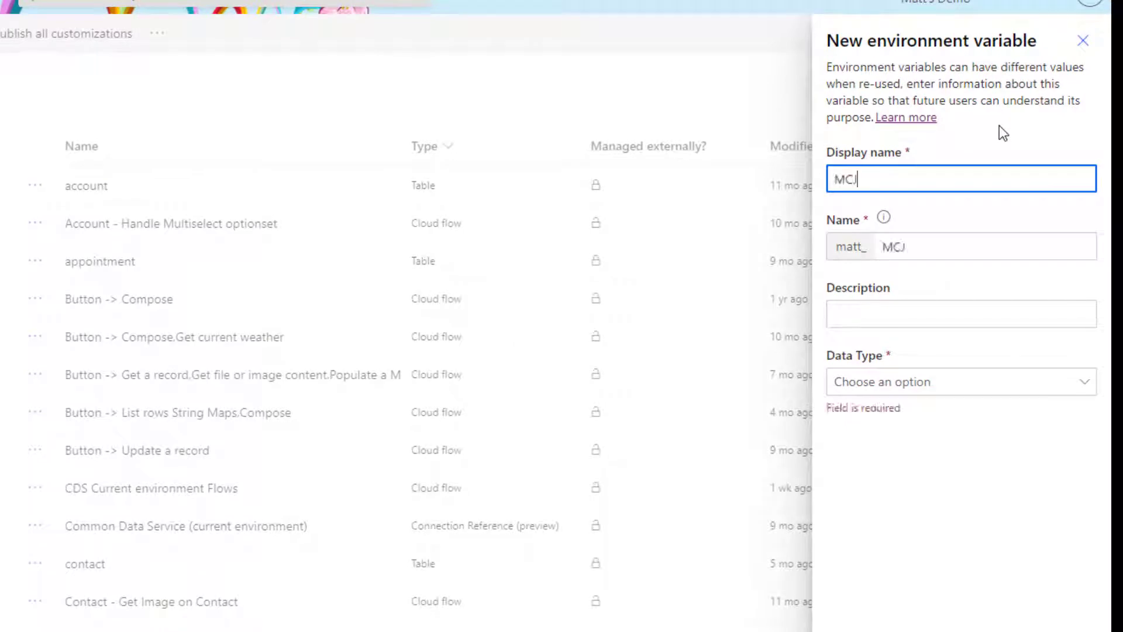
{"action": "type", "text": "TestVar"}
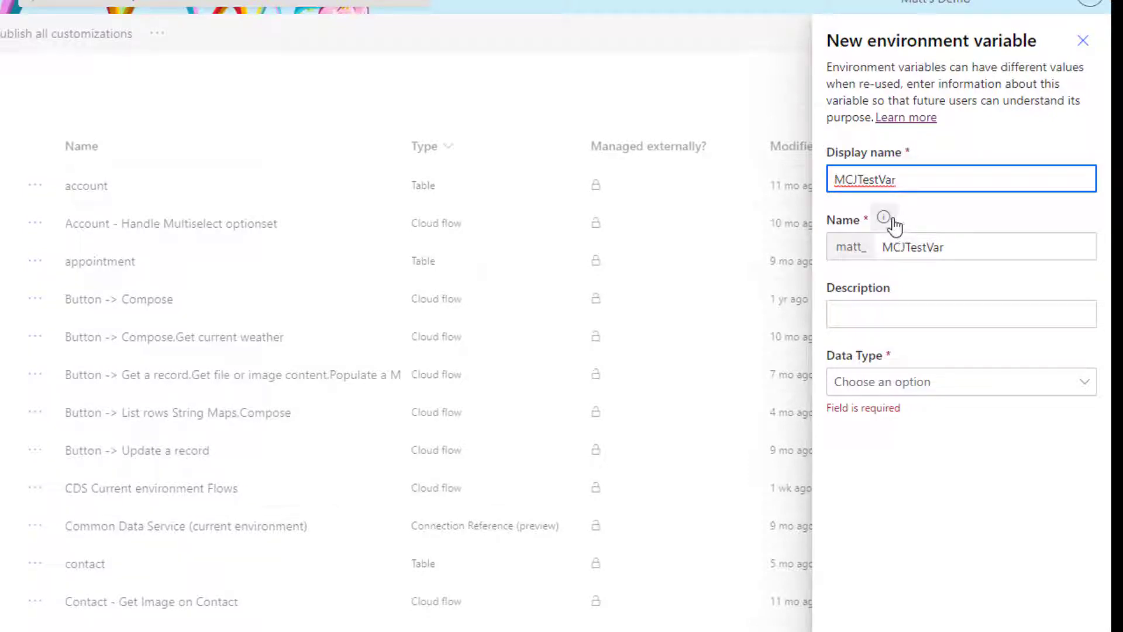
{"action": "left_click", "coordinate": [992, 316]}
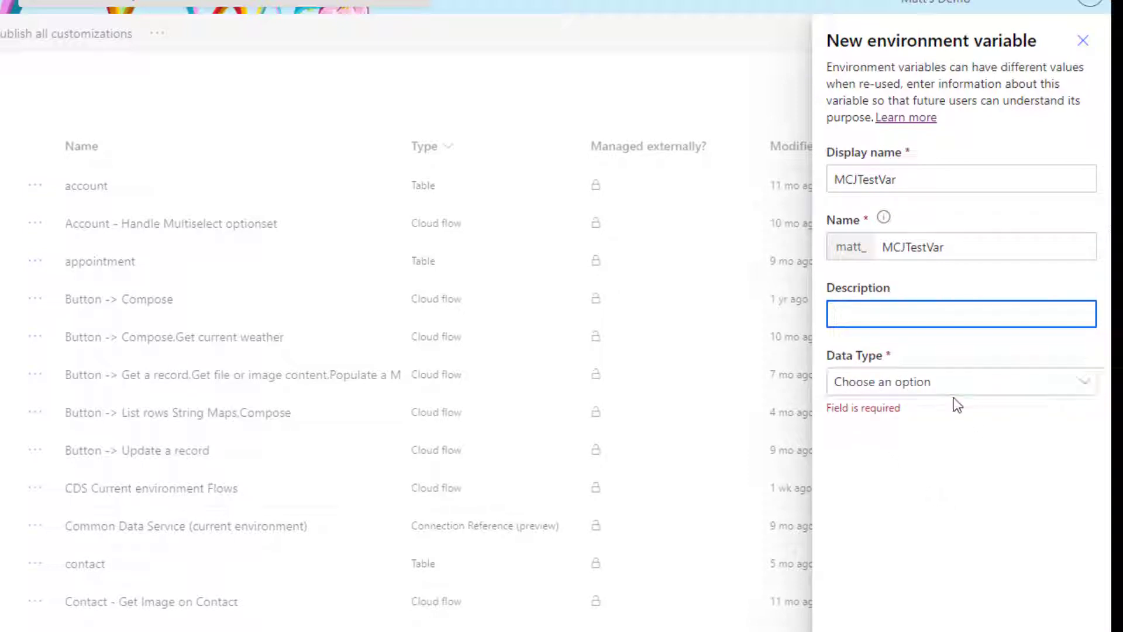
Open the Data Type dropdown on the MCJTestVar variable form
{"action": "left_click", "coordinate": [981, 390]}
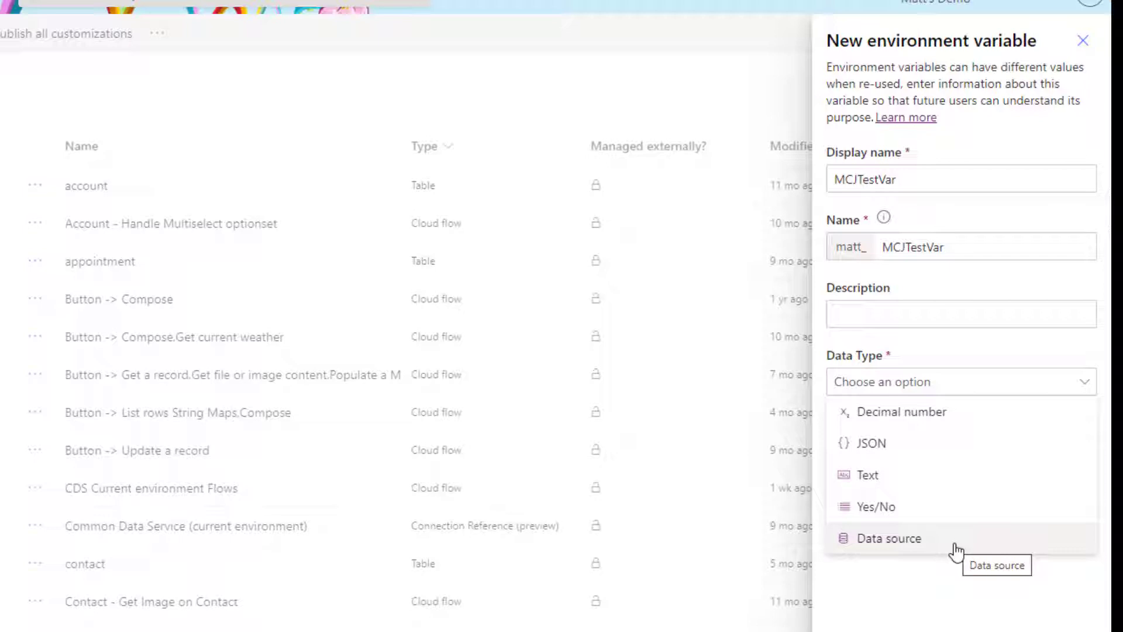
Set the data type to Text and the default value to 'This is the Default value'
{"action": "left_click", "coordinate": [916, 484]}
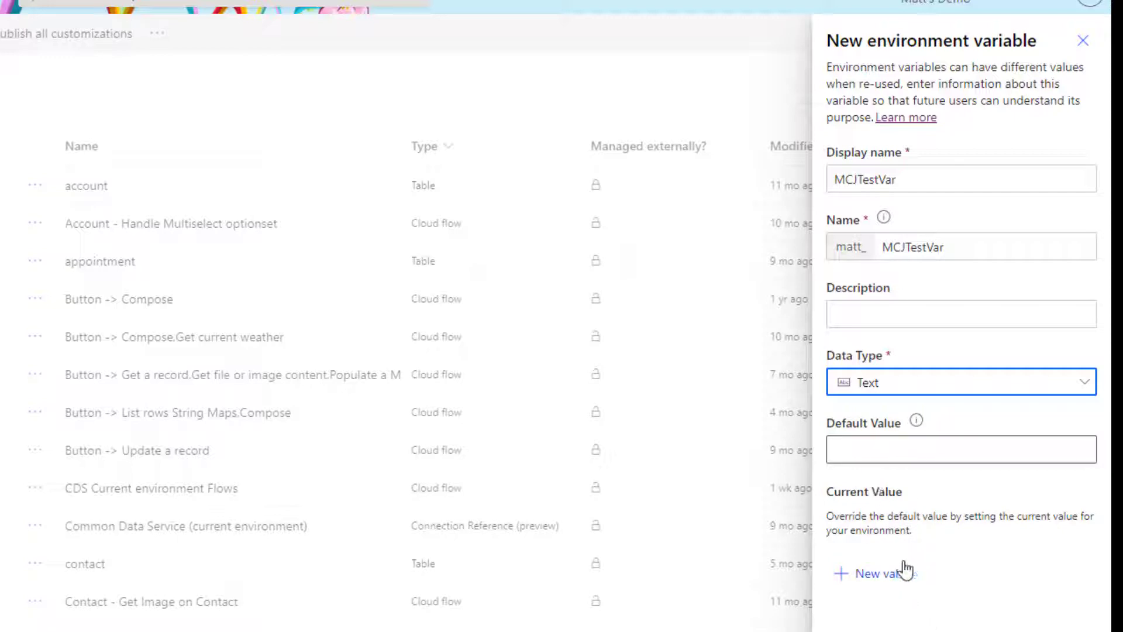
{"action": "left_click", "coordinate": [905, 448]}
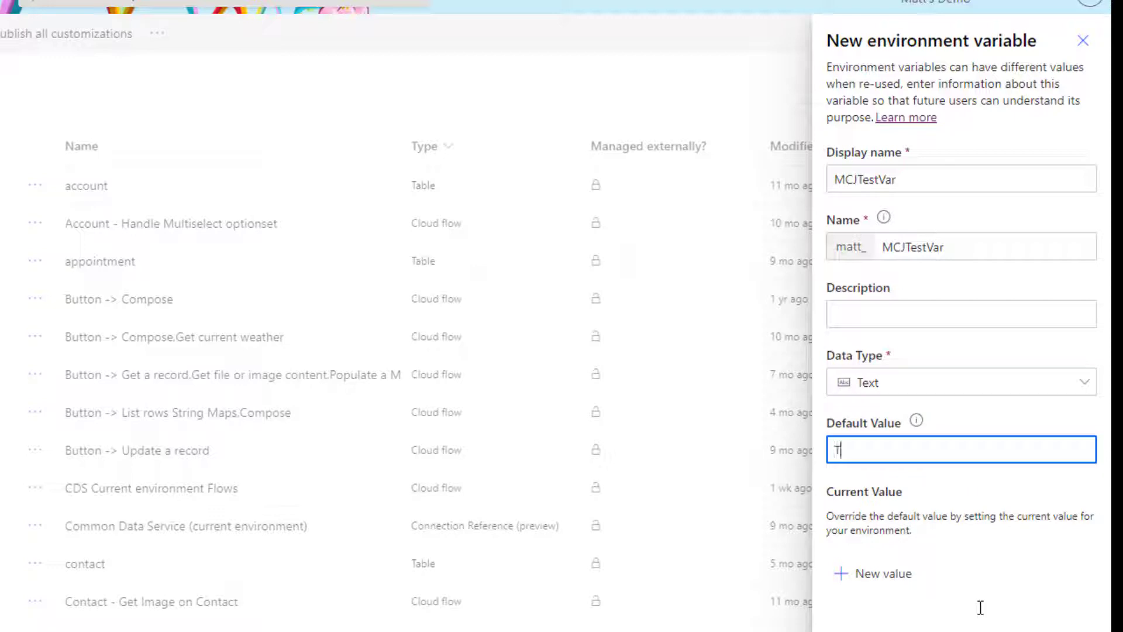
{"action": "type", "text": "This is the Defau"}
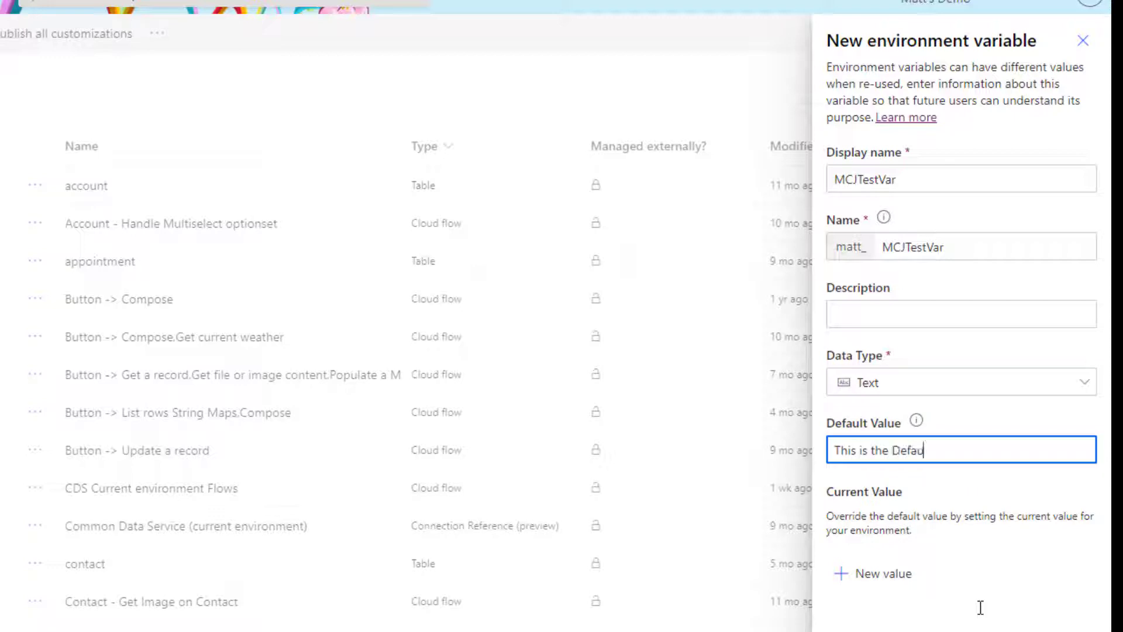
{"action": "type", "text": "lt value"}
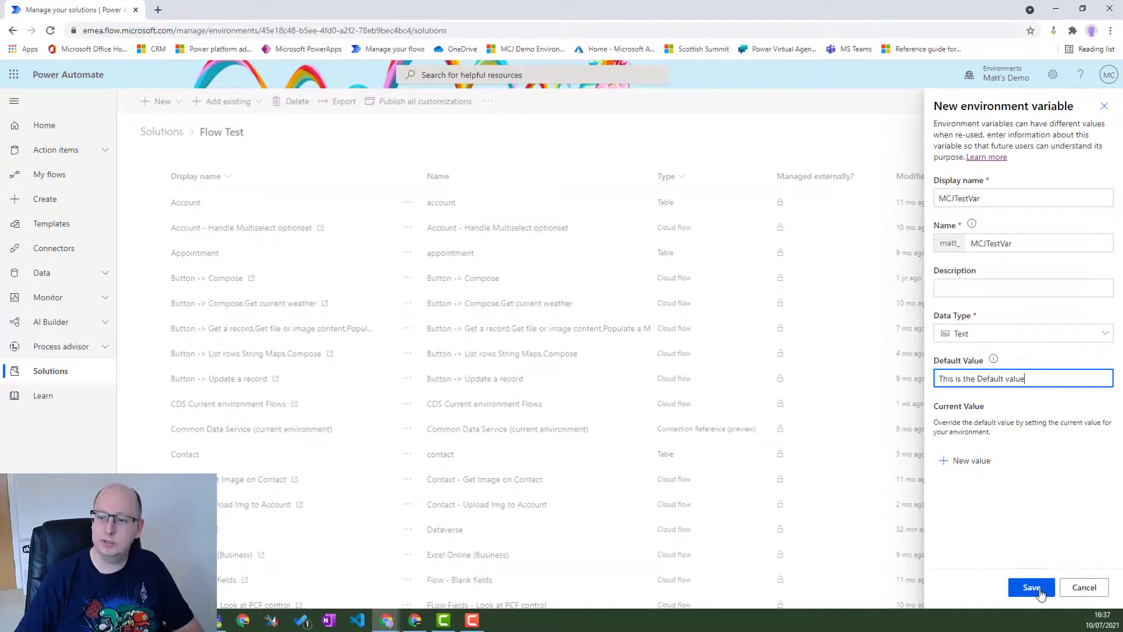
Save MCJTestVar, then start a new cloud flow with a 'Manually trigger a flow' trigger
{"action": "left_click", "coordinate": [1031, 587]}
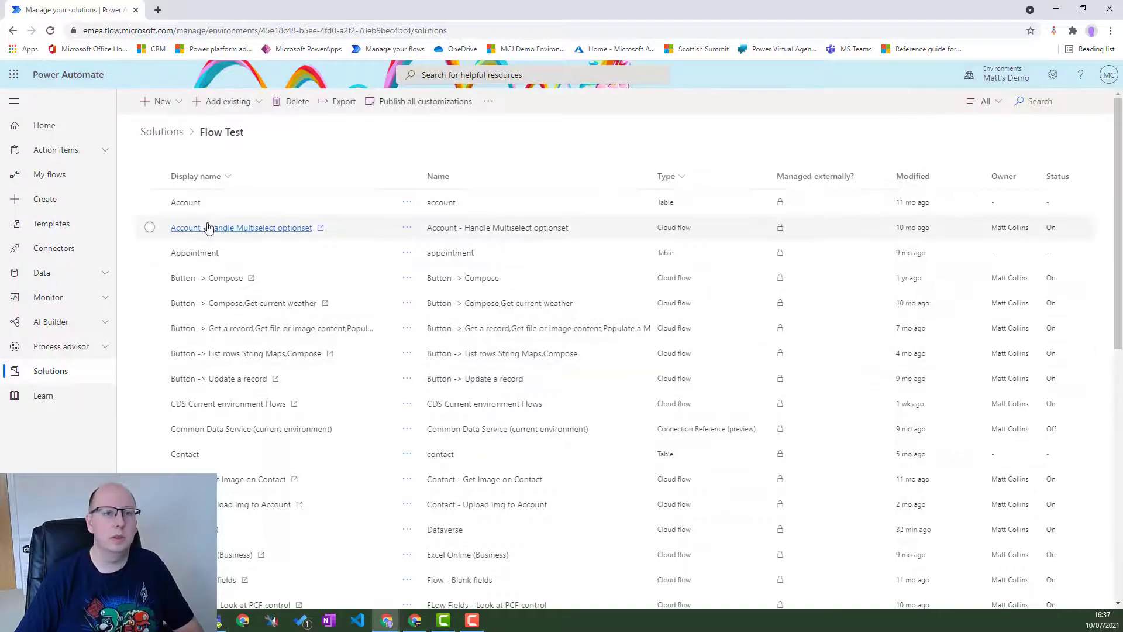
{"action": "left_click", "coordinate": [159, 104]}
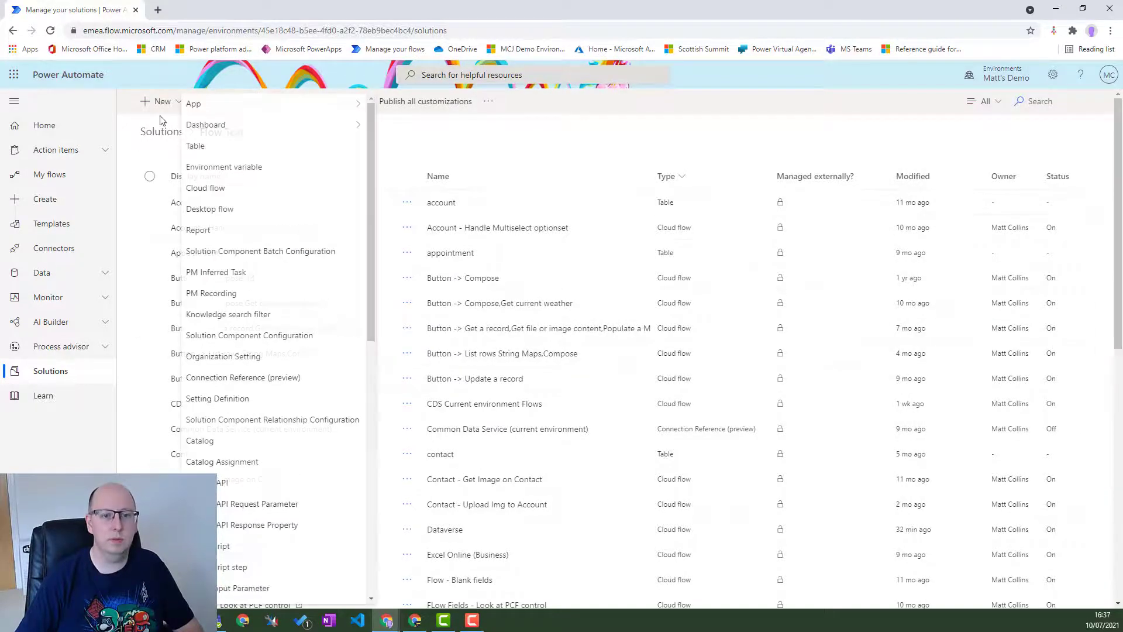
{"action": "left_click", "coordinate": [237, 190]}
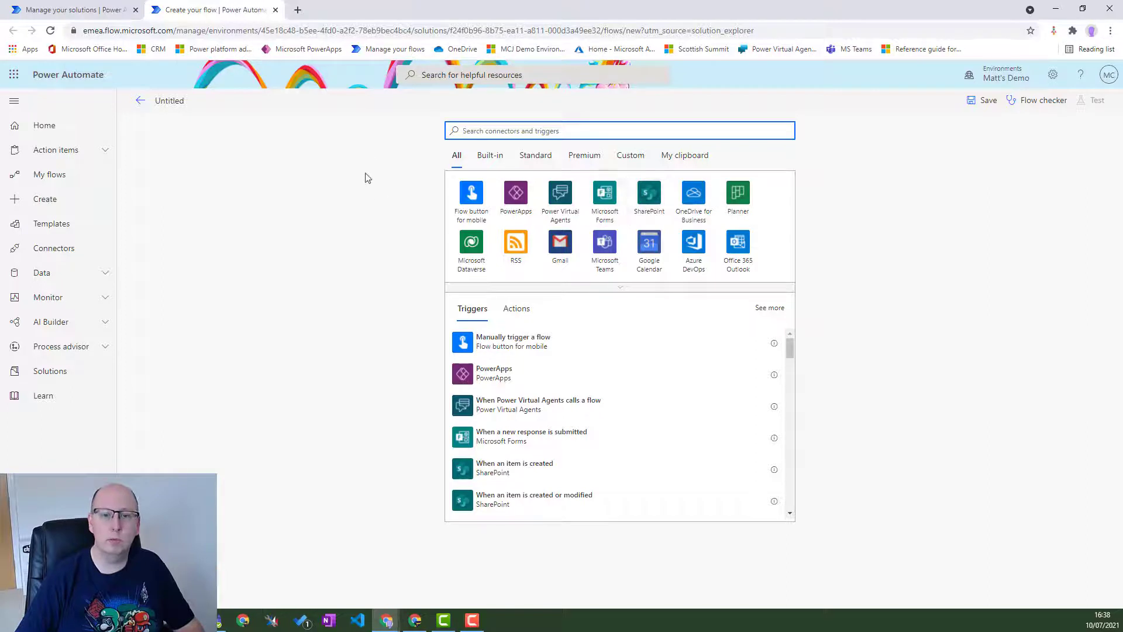
{"action": "left_click", "coordinate": [473, 197]}
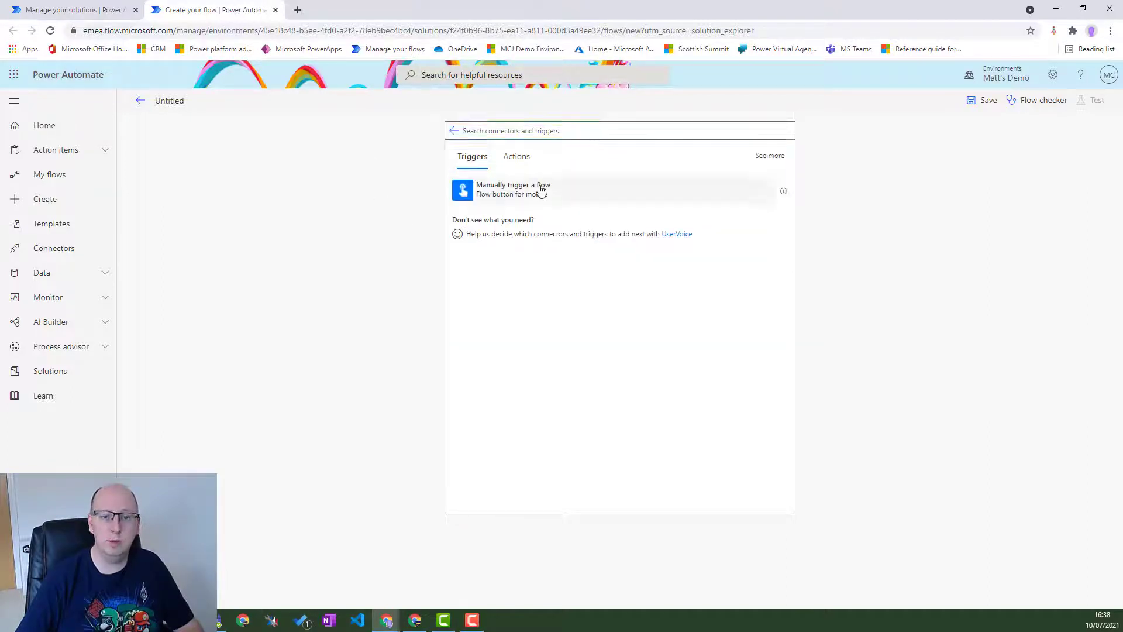
{"action": "left_click", "coordinate": [541, 190]}
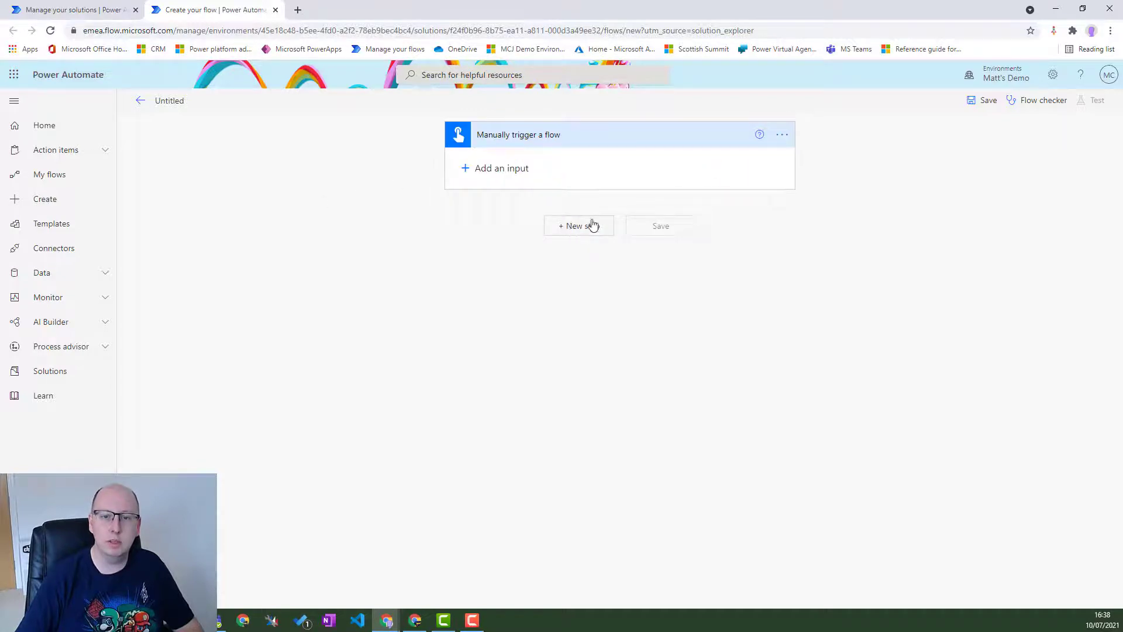
Add a Compose step whose Inputs use MCJTestVar from the Environment Variables dynamic content
{"action": "left_click", "coordinate": [556, 226]}
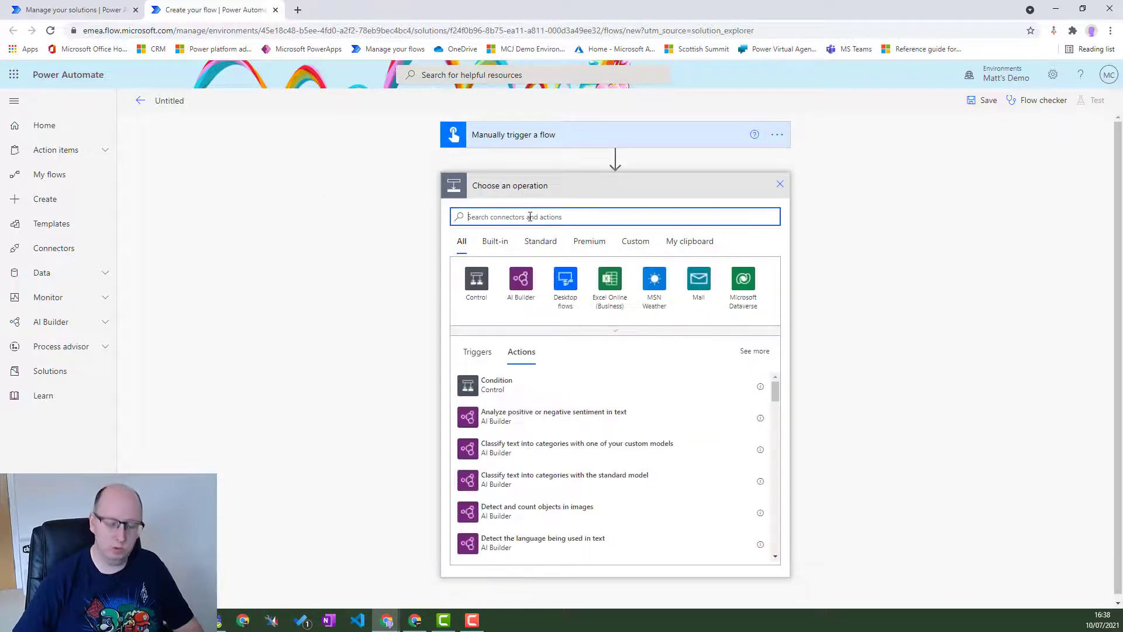
{"action": "type", "text": "compose"}
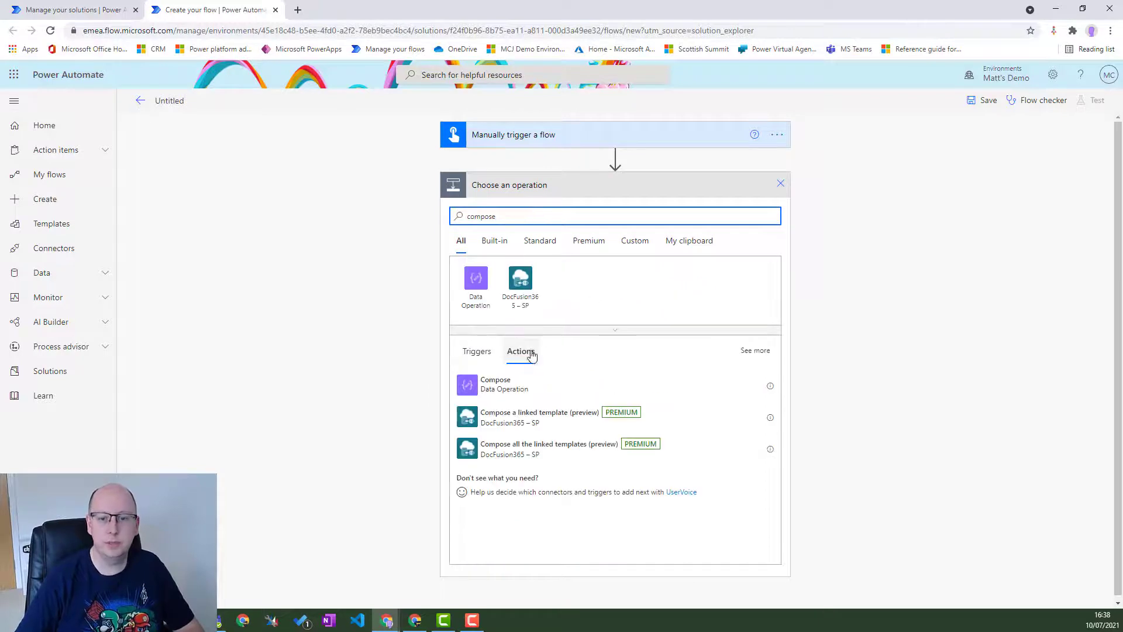
{"action": "left_click", "coordinate": [492, 387]}
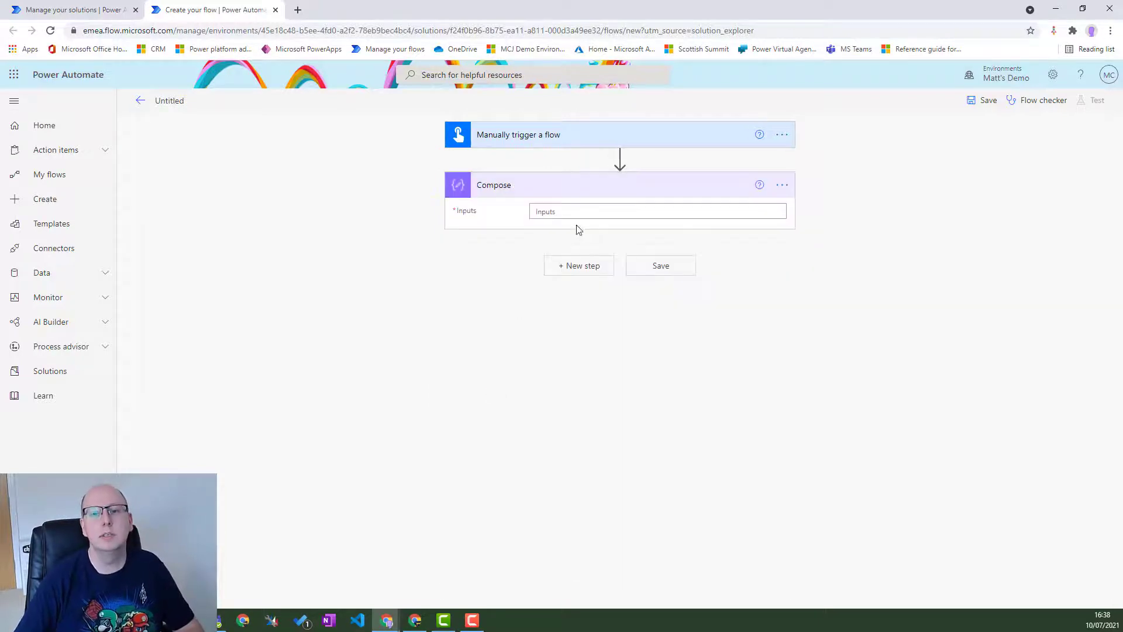
{"action": "left_click", "coordinate": [579, 211]}
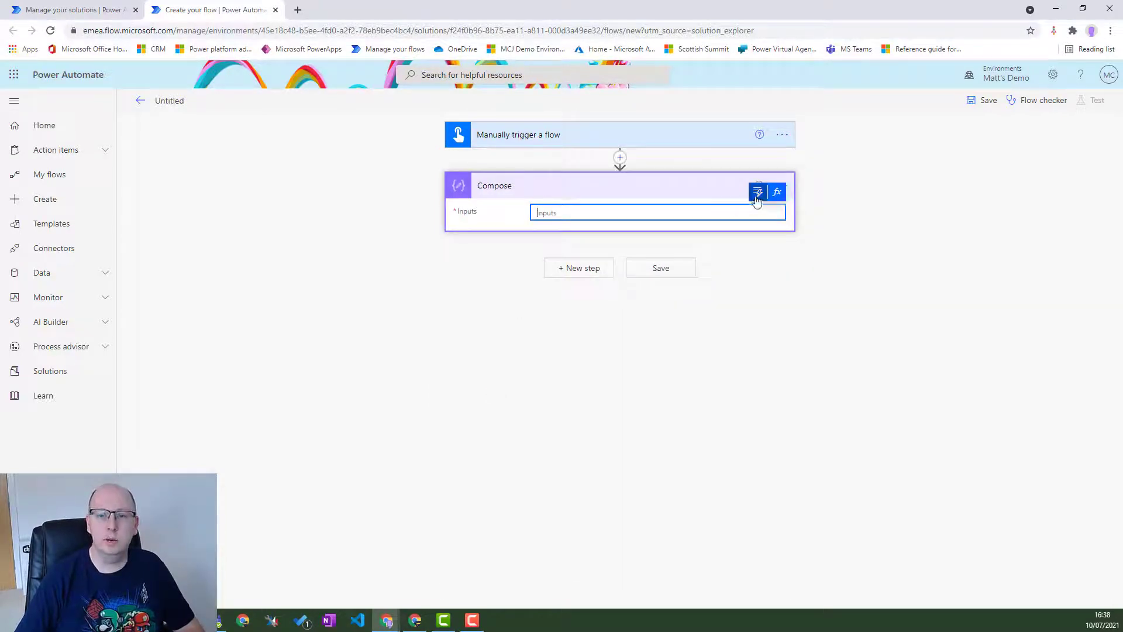
{"action": "left_click", "coordinate": [756, 199]}
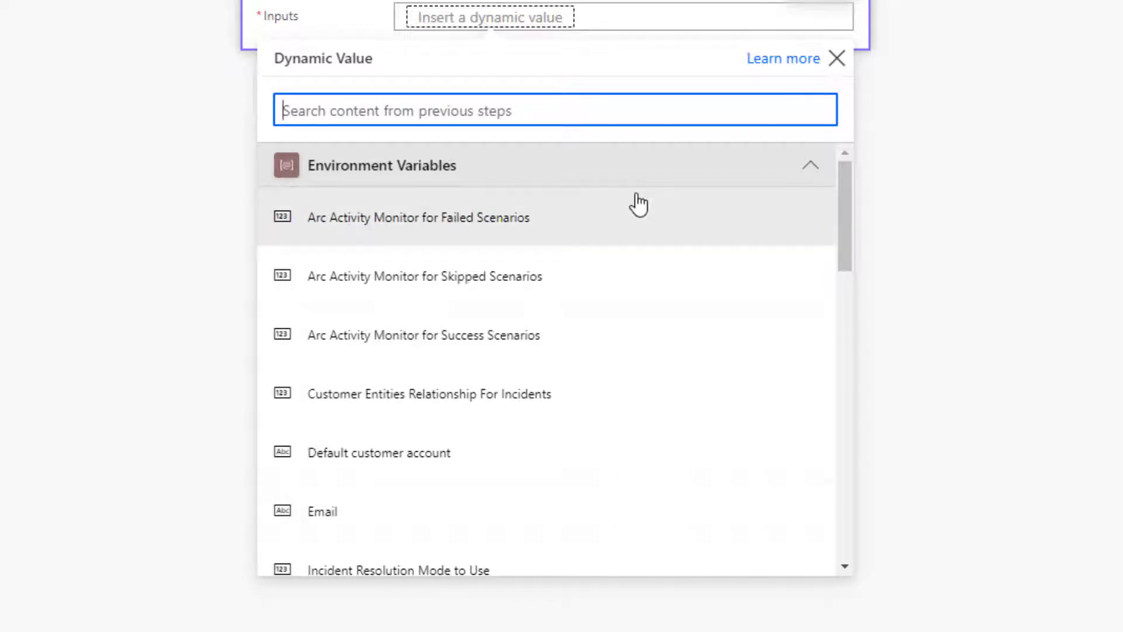
{"action": "left_click_drag", "start_coordinate": [843, 208], "coordinate": [838, 275]}
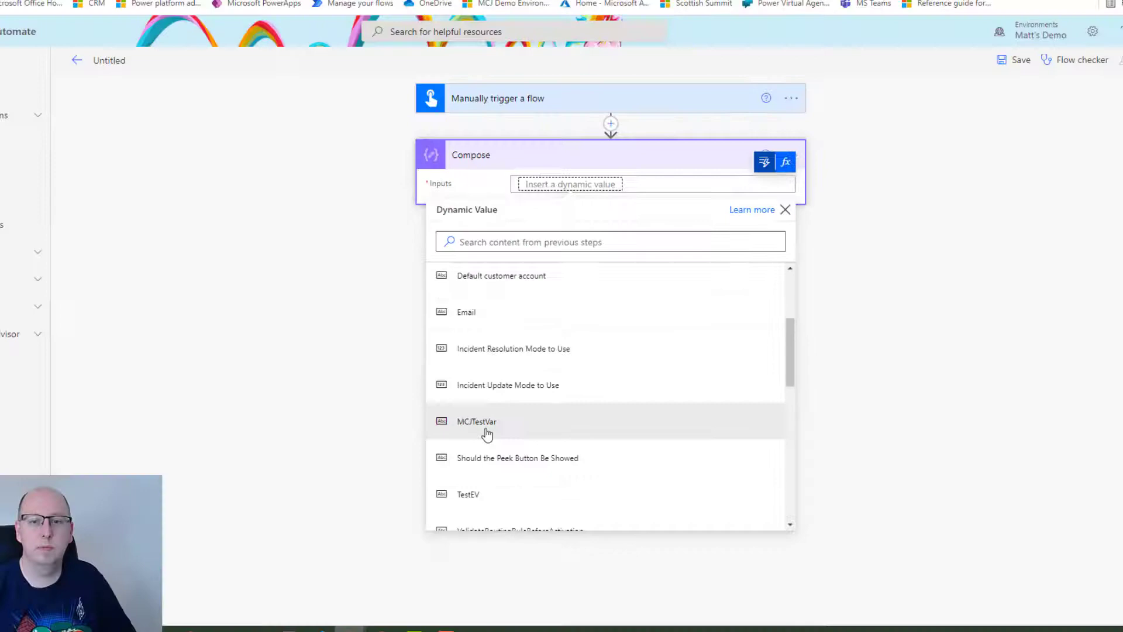
{"action": "left_click", "coordinate": [487, 433]}
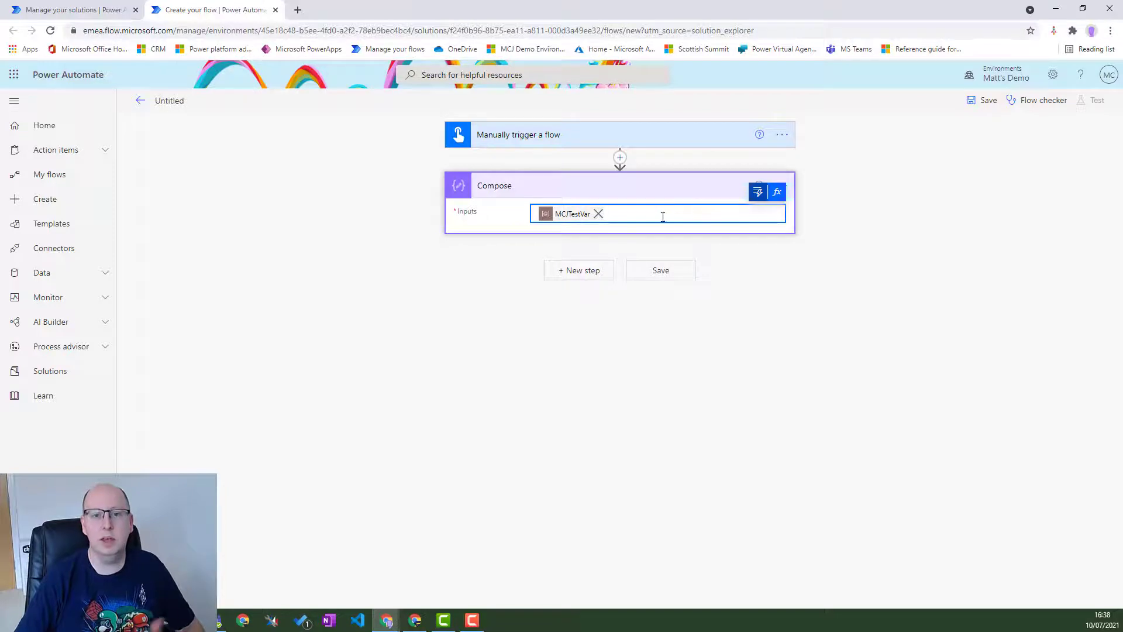
Rename the flow to 'Environment Variable' and save it
{"action": "left_click", "coordinate": [174, 103]}
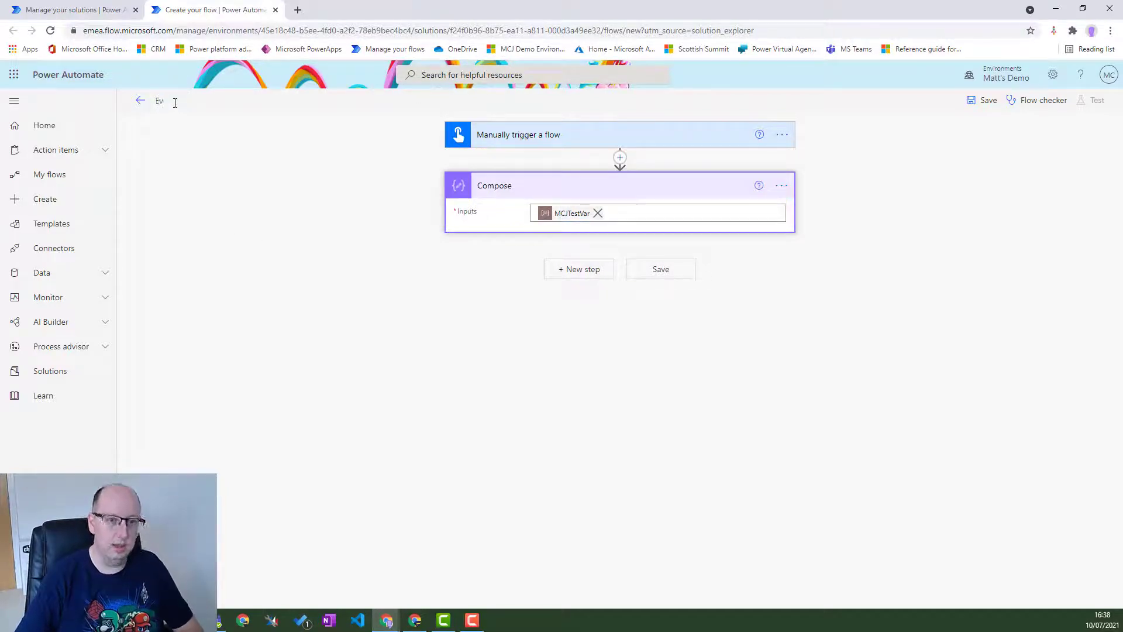
{"action": "type", "text": "Environment Variable - Cloud Flow"}
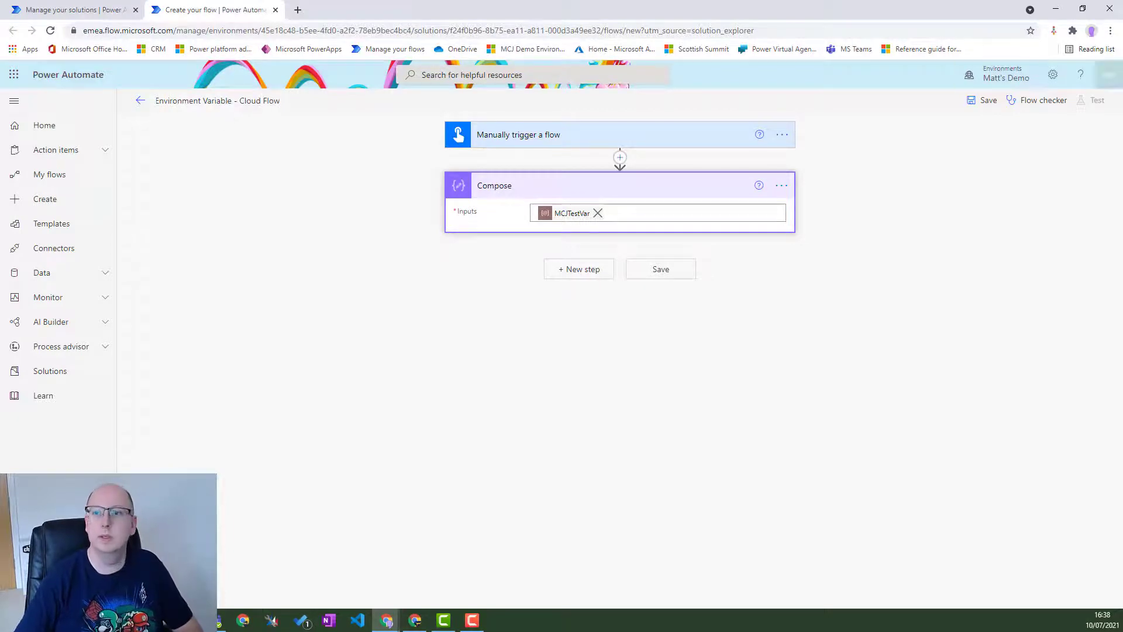
{"action": "left_click", "coordinate": [985, 103]}
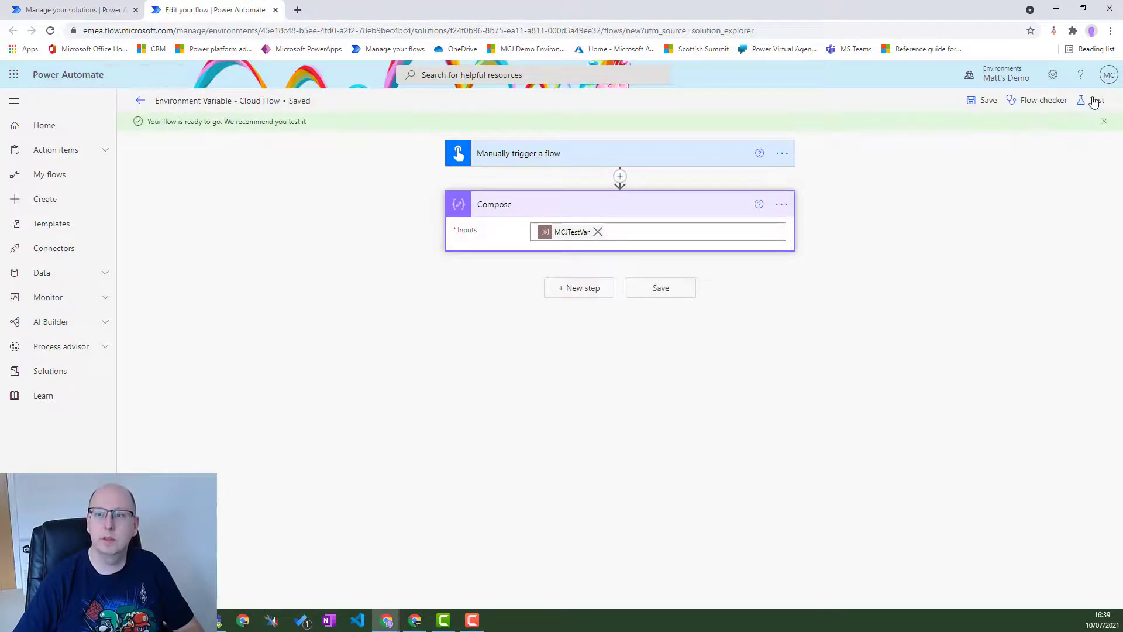
Run a manual test and confirm Compose outputs 'This is the Default value'
{"action": "left_click", "coordinate": [1091, 100]}
{"action": "left_click", "coordinate": [966, 136]}
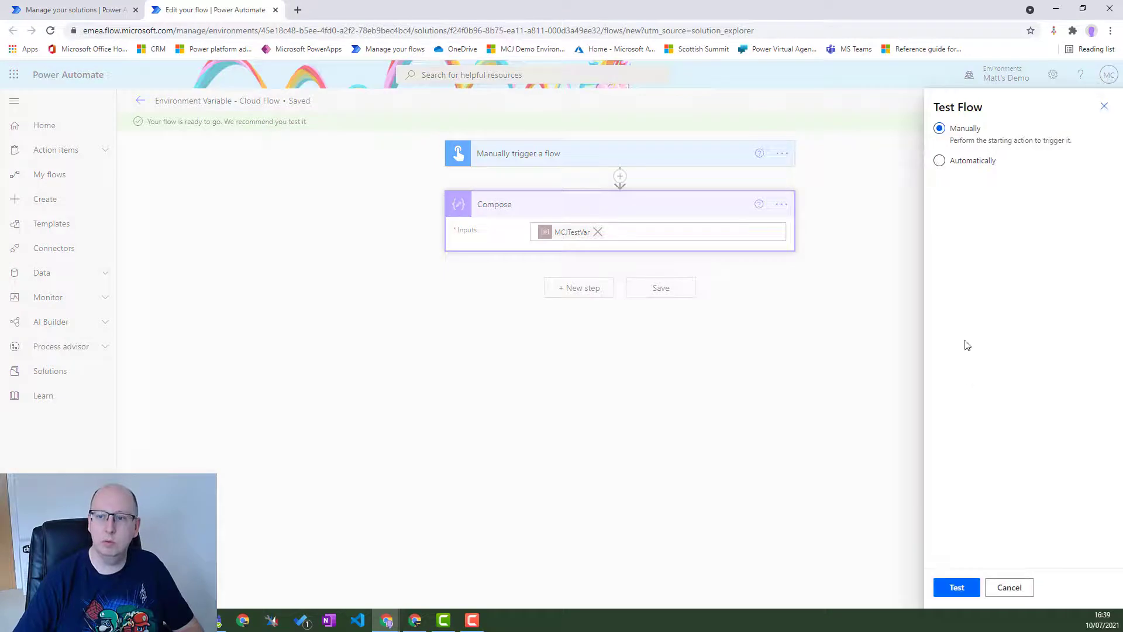
{"action": "left_click", "coordinate": [954, 588]}
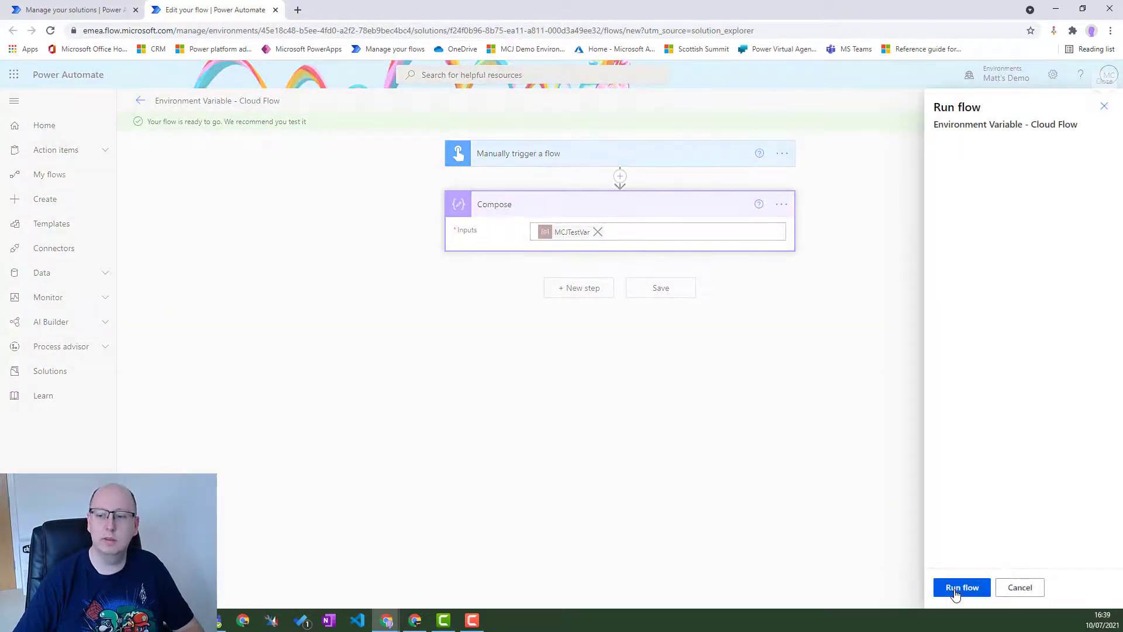
{"action": "left_click", "coordinate": [962, 588]}
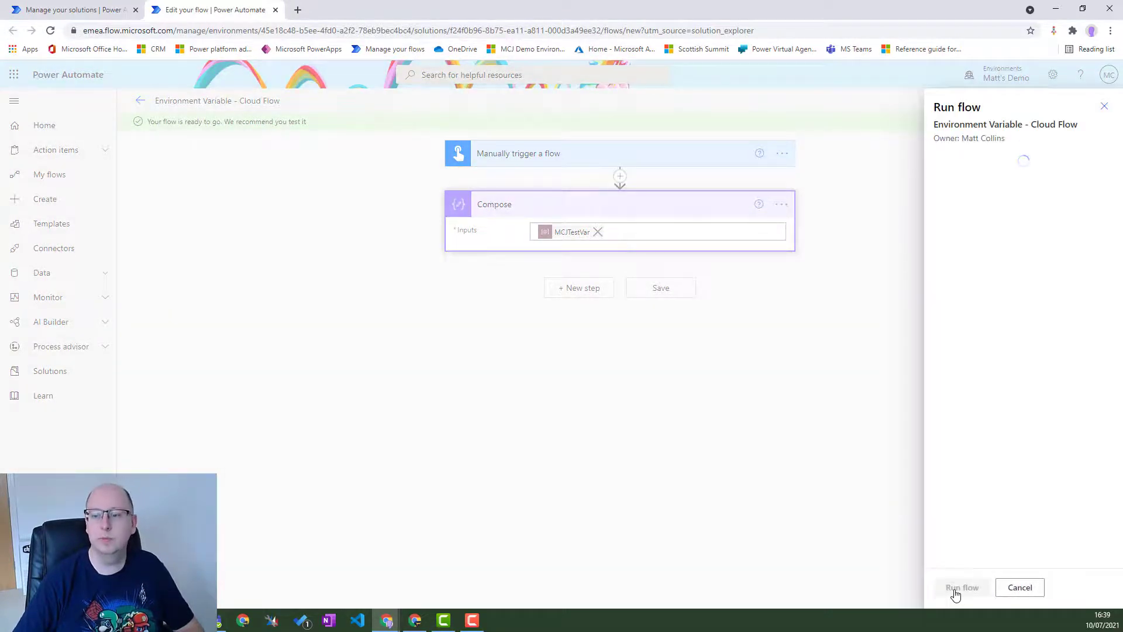
{"action": "left_click", "coordinate": [956, 588]}
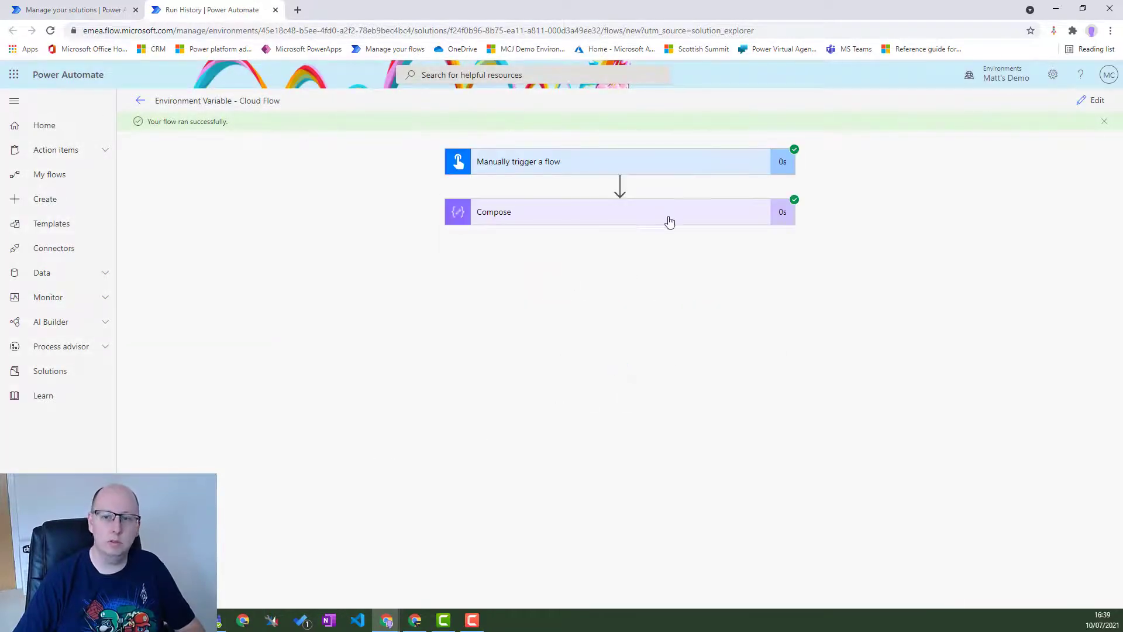
{"action": "left_click", "coordinate": [670, 223]}
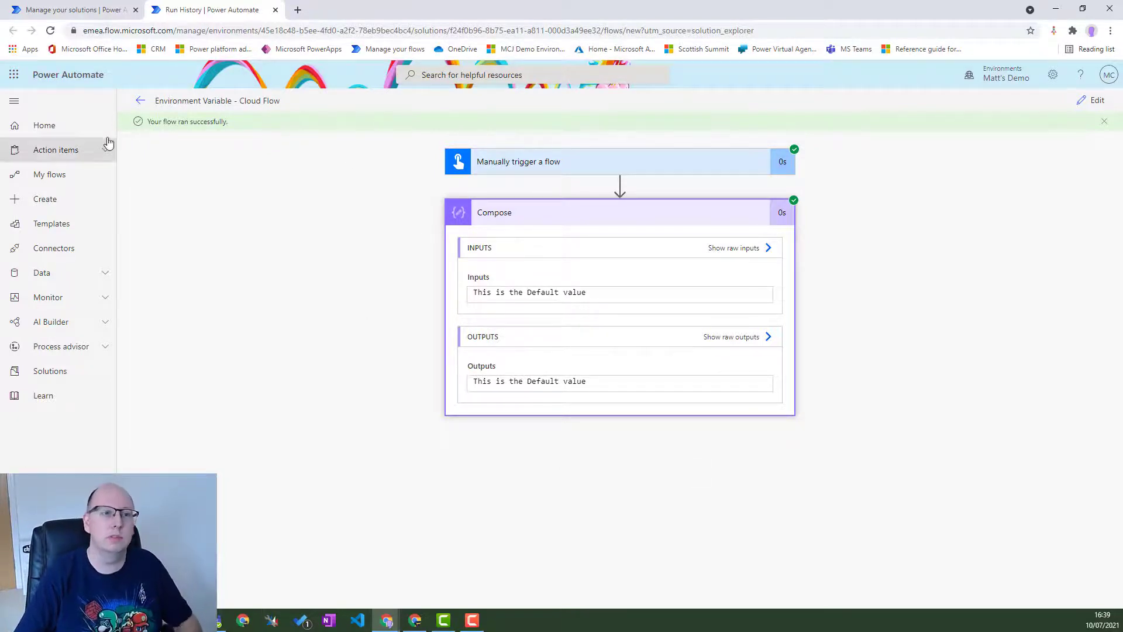
Return to the solution's components, dismiss the flow notice, and open MCJTestVar
{"action": "left_click", "coordinate": [99, 10]}
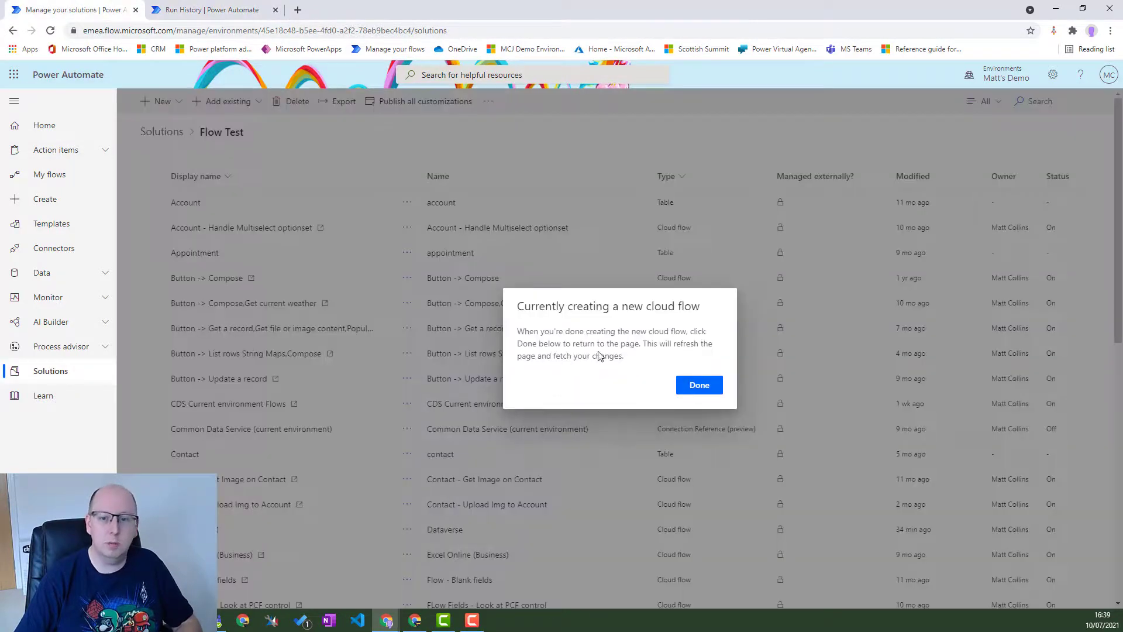
{"action": "left_click", "coordinate": [699, 392]}
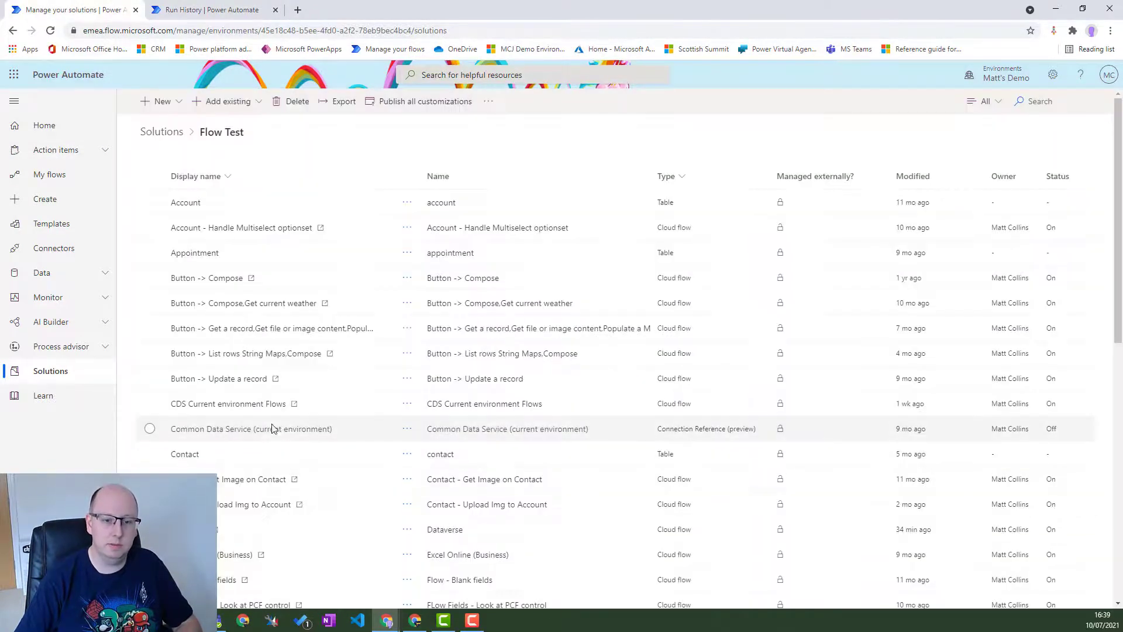
{"action": "scroll", "coordinate": [278, 430], "scroll_direction": "down", "scroll_amount": 3}
{"action": "scroll", "coordinate": [312, 405], "scroll_direction": "down", "scroll_amount": 2}
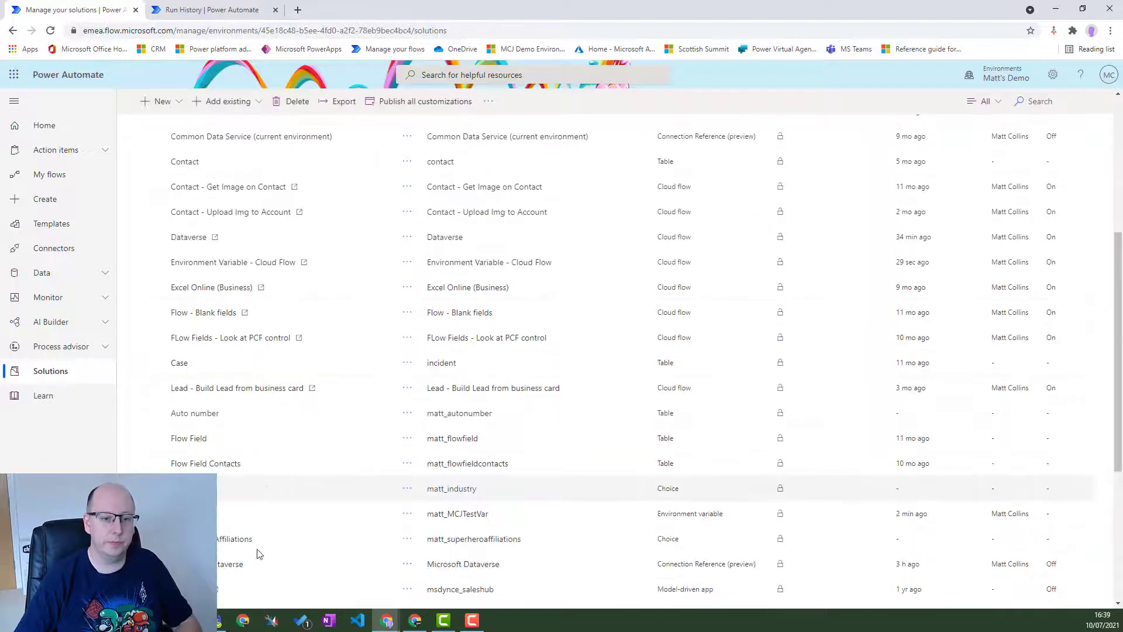
{"action": "left_click", "coordinate": [221, 525]}
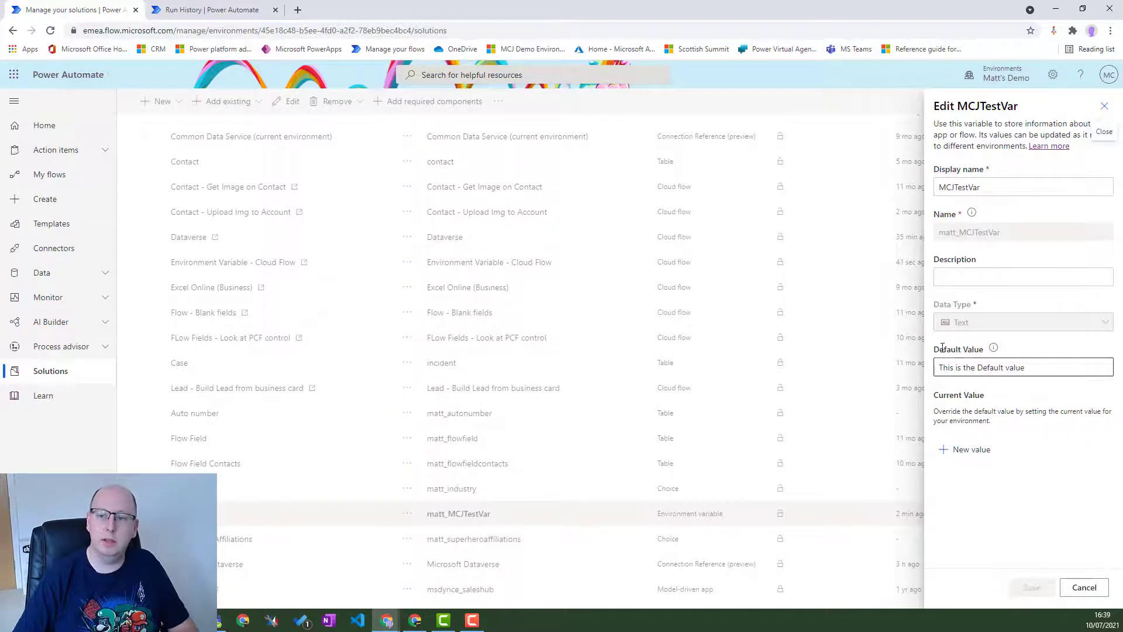
Add a current value of 'This is the current value' and save the variable
{"action": "left_click", "coordinate": [1027, 372]}
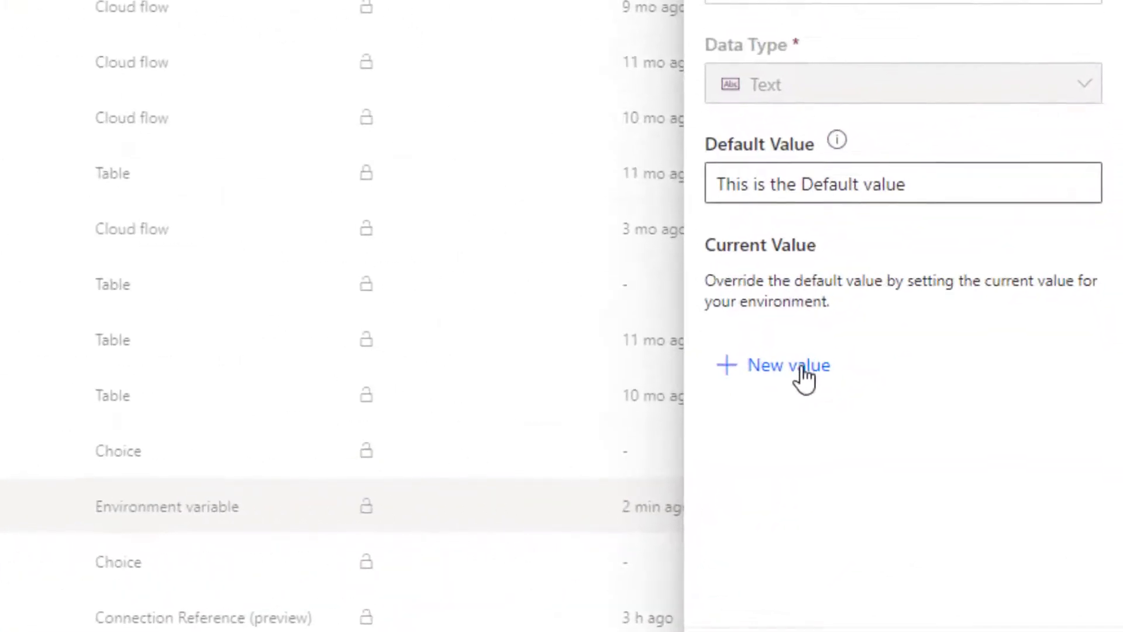
{"action": "left_click", "coordinate": [784, 378]}
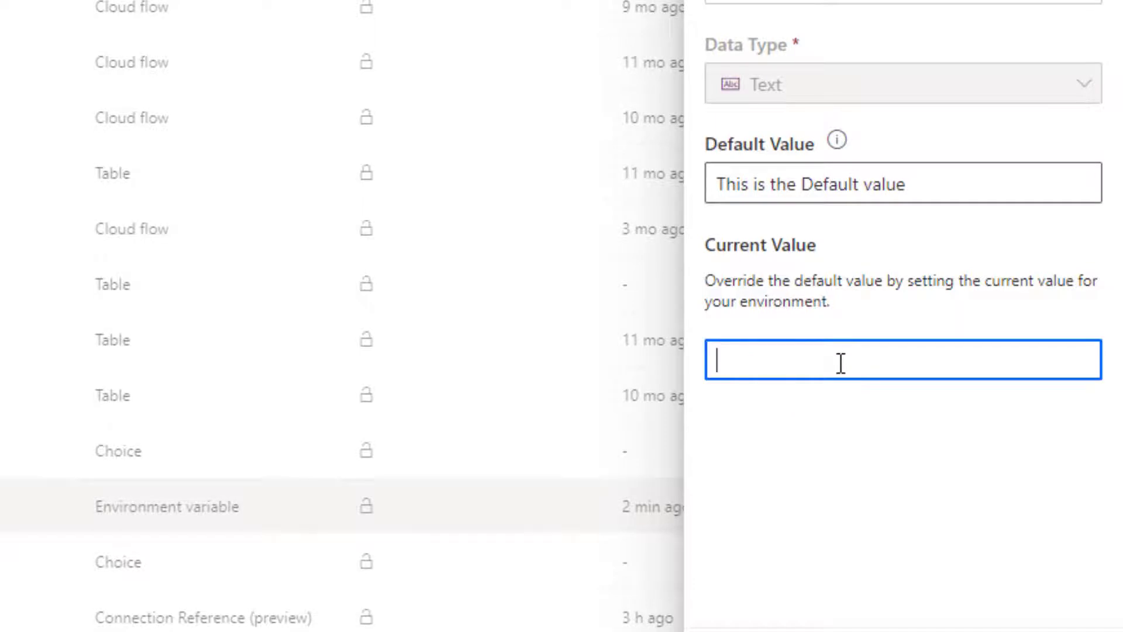
{"action": "type", "text": "This is the curr"}
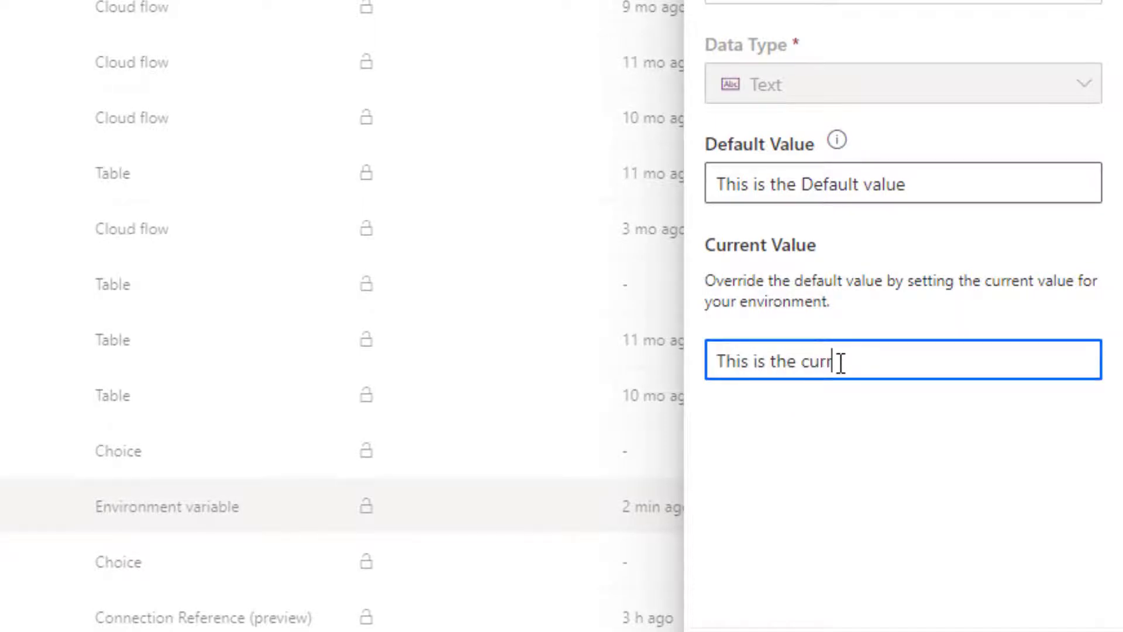
{"action": "type", "text": "ent value"}
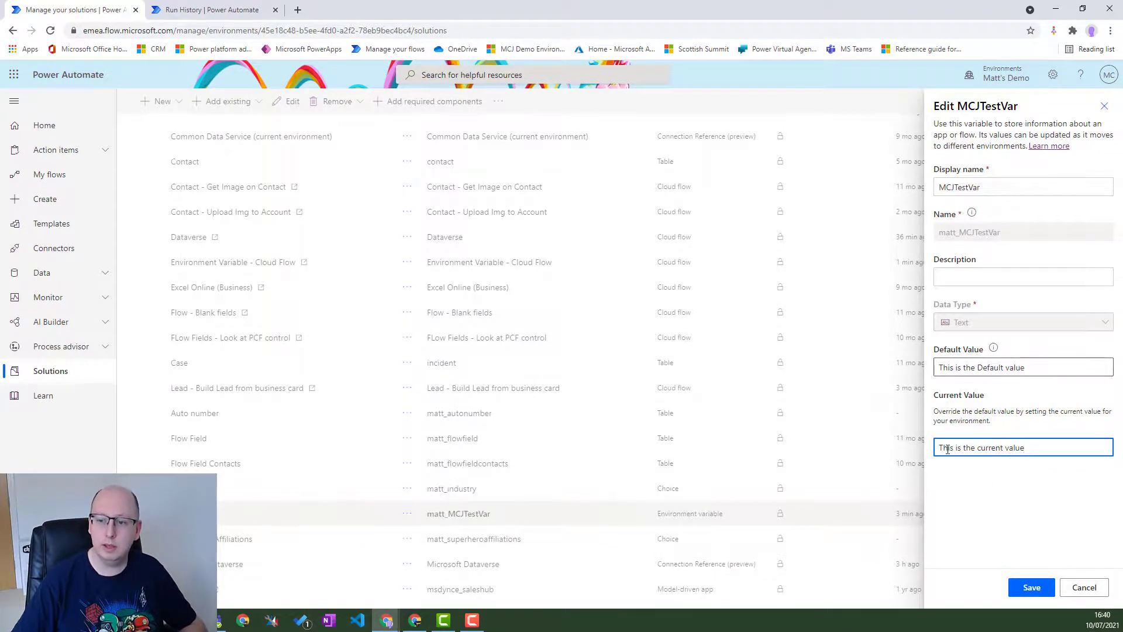
{"action": "left_click", "coordinate": [1032, 587]}
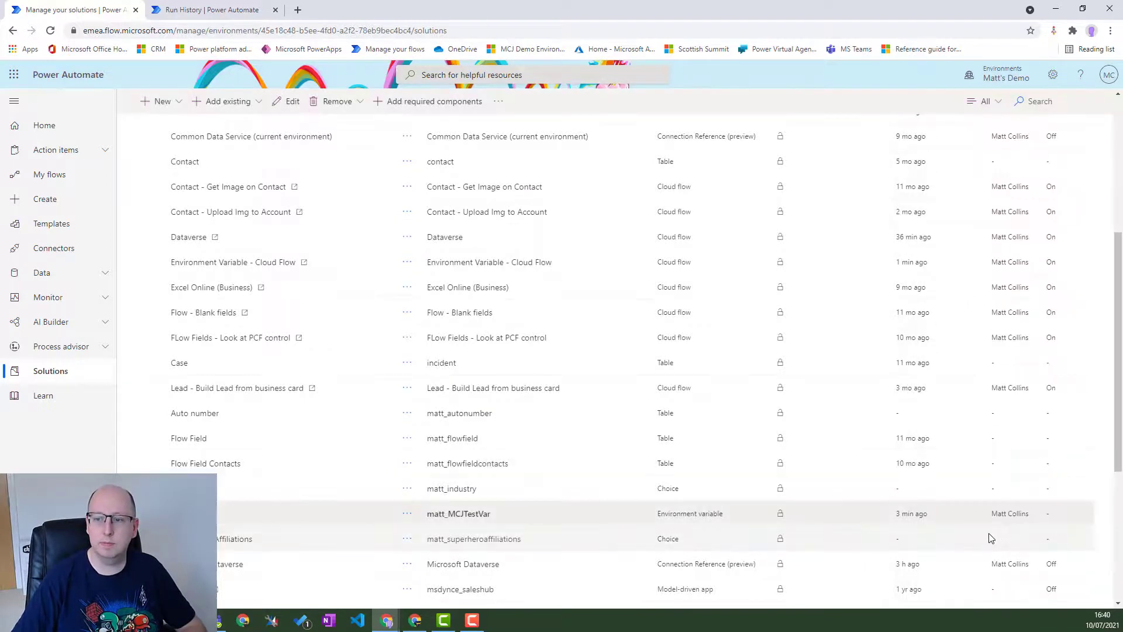
Run another manual test of the flow from the editor
{"action": "left_click", "coordinate": [199, 15]}
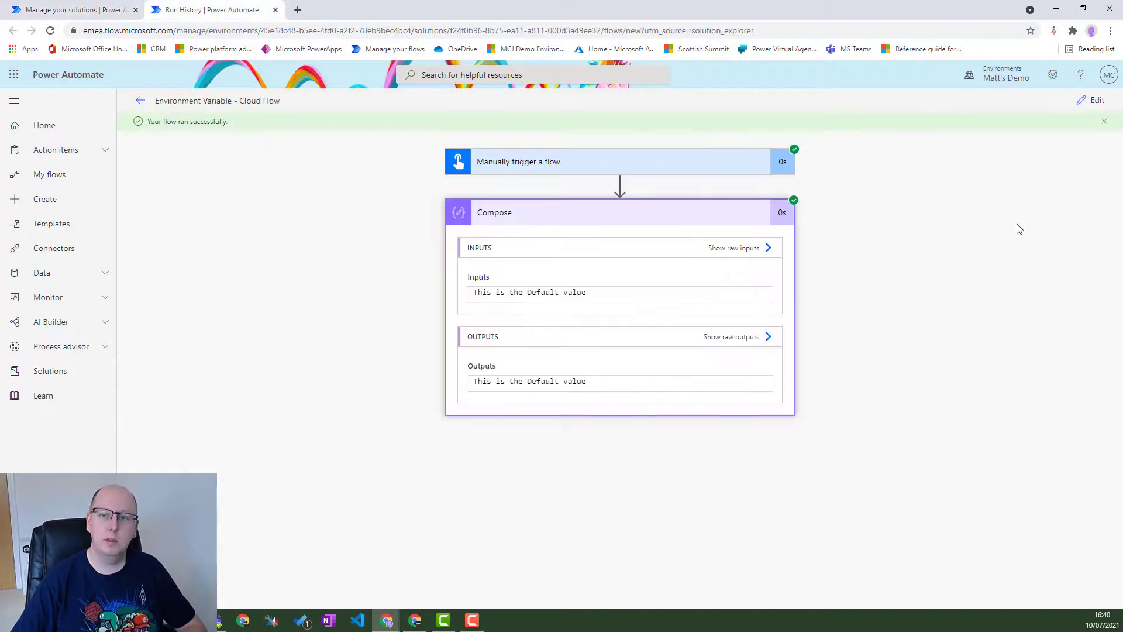
{"action": "left_click", "coordinate": [1098, 102]}
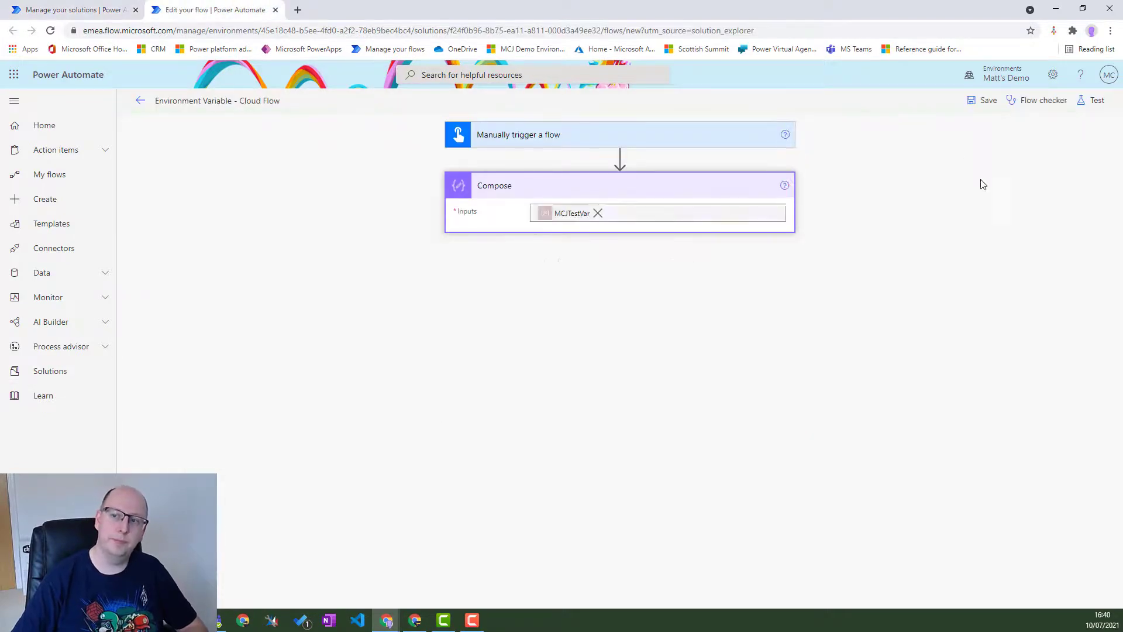
{"action": "left_click", "coordinate": [1097, 100]}
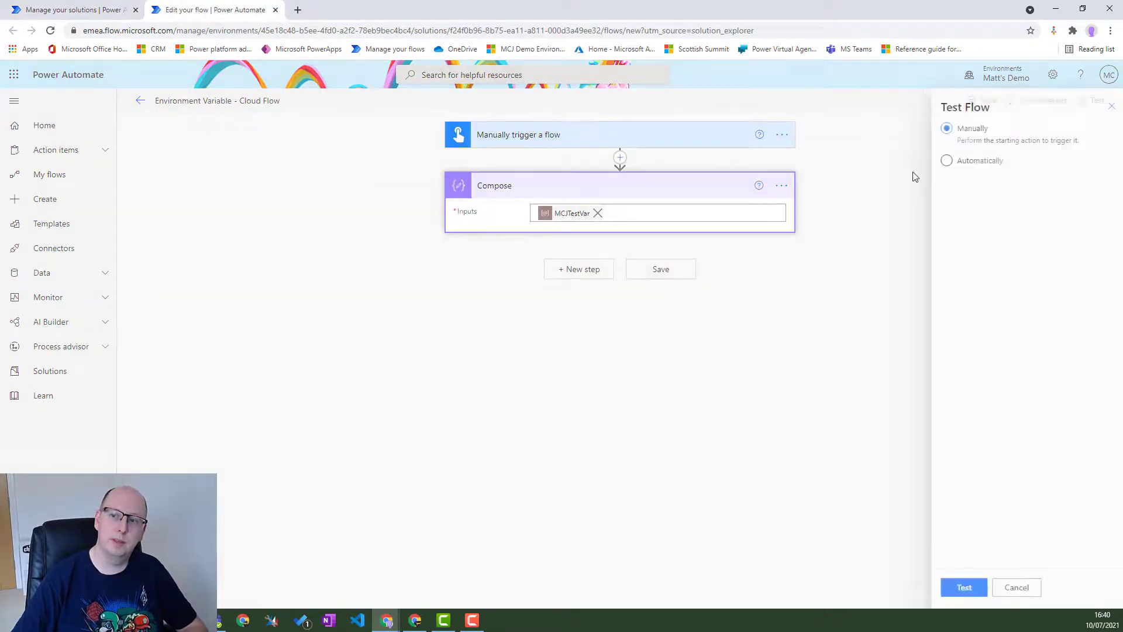
{"action": "left_click", "coordinate": [958, 589]}
{"action": "left_click", "coordinate": [960, 592]}
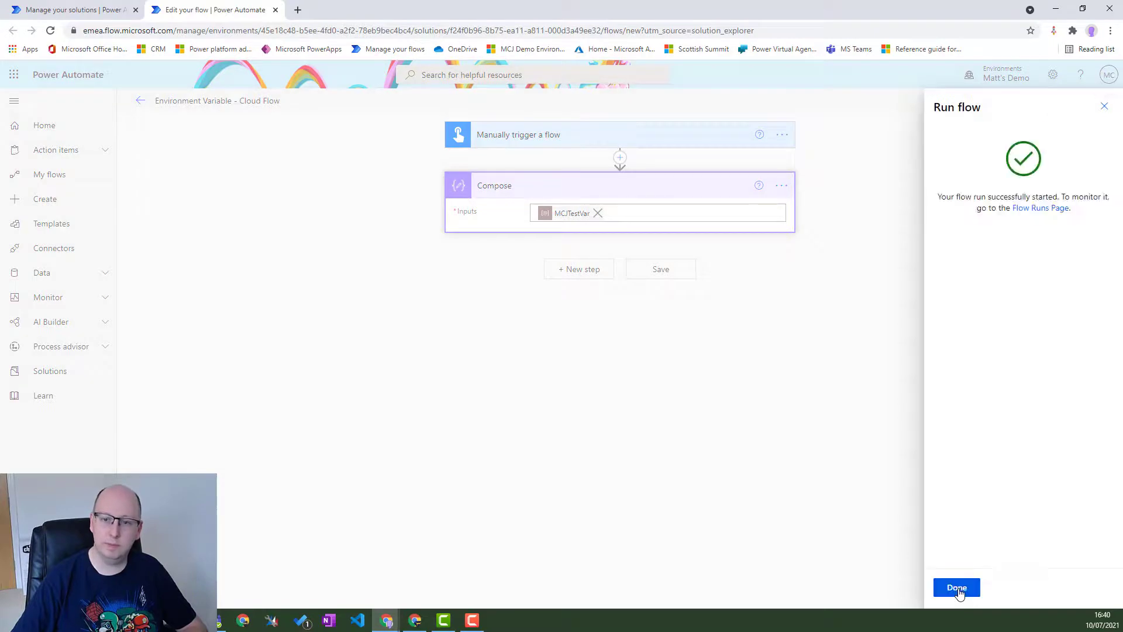
{"action": "left_click", "coordinate": [959, 592]}
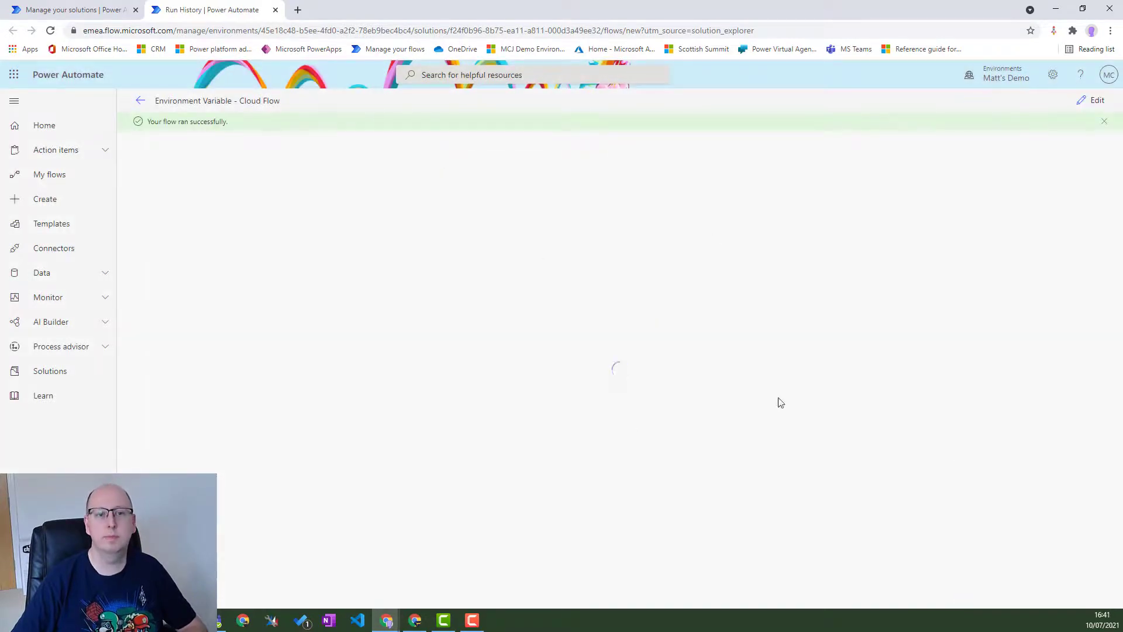
Check that Compose still shows the default value, then go to the flow's details page
{"action": "left_click", "coordinate": [618, 214]}
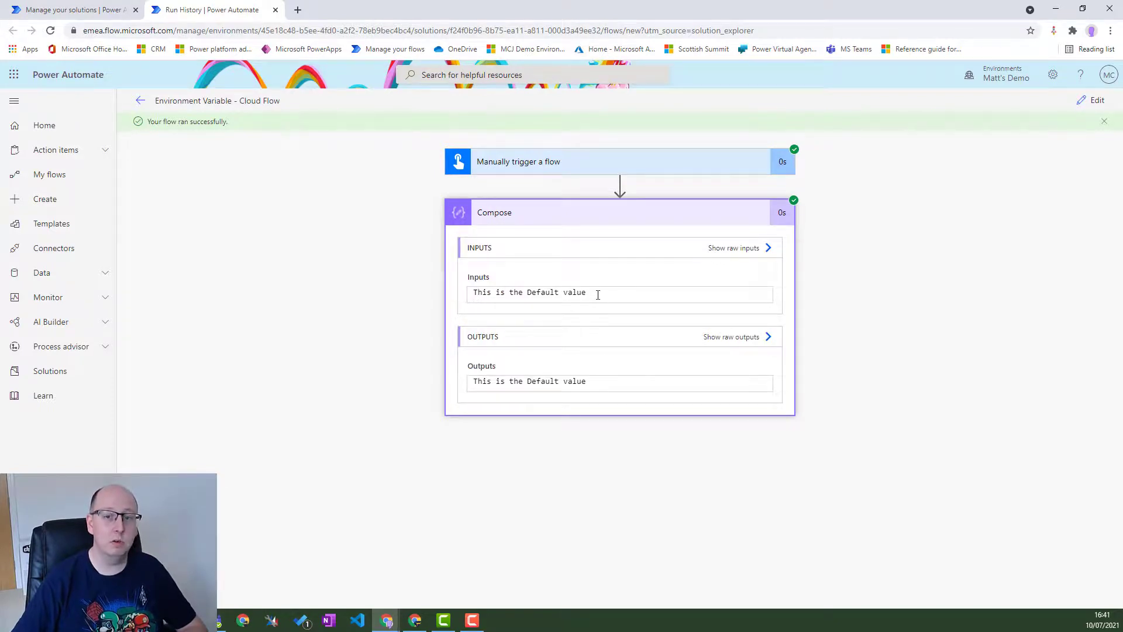
{"action": "left_click_drag", "start_coordinate": [595, 295], "coordinate": [446, 301]}
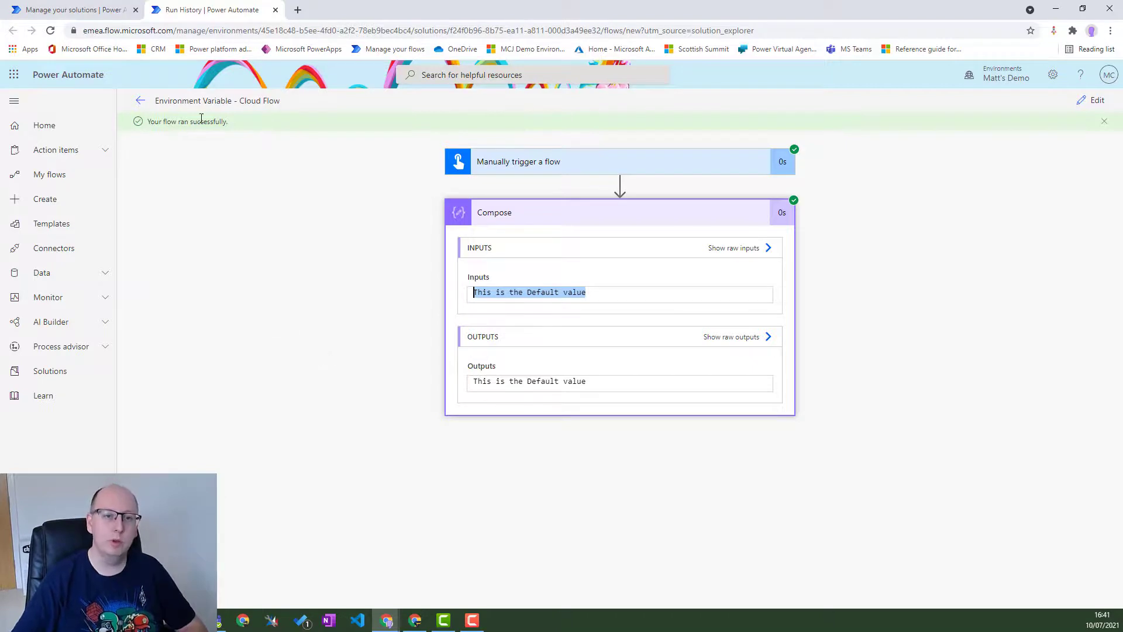
{"action": "left_click", "coordinate": [140, 106]}
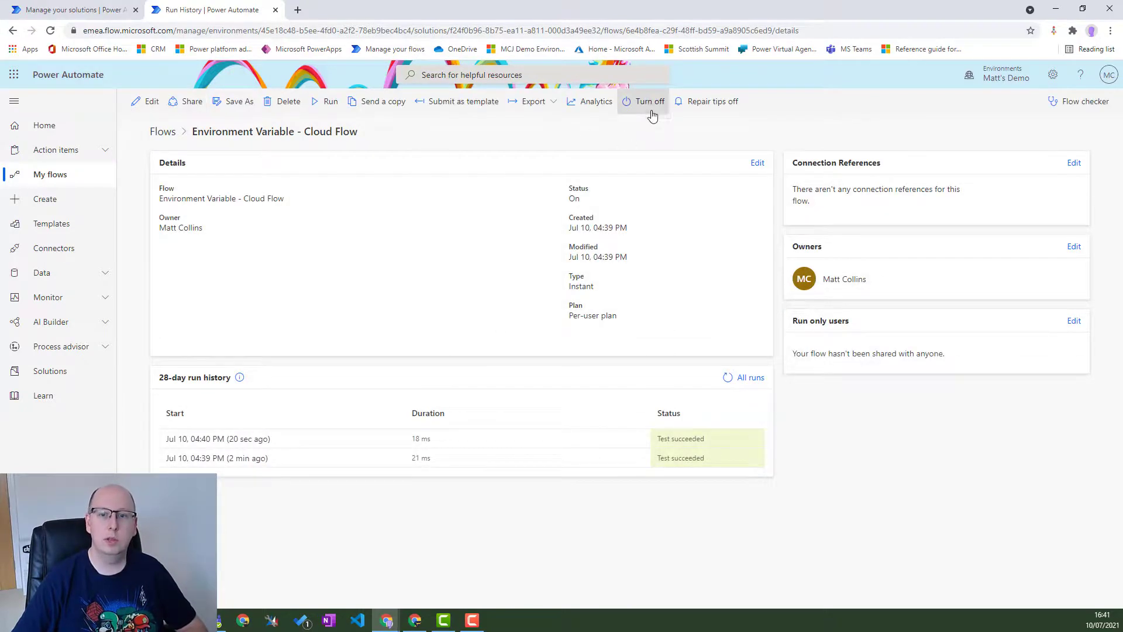
Turn the flow off and back on, then run it
{"action": "left_click", "coordinate": [649, 110]}
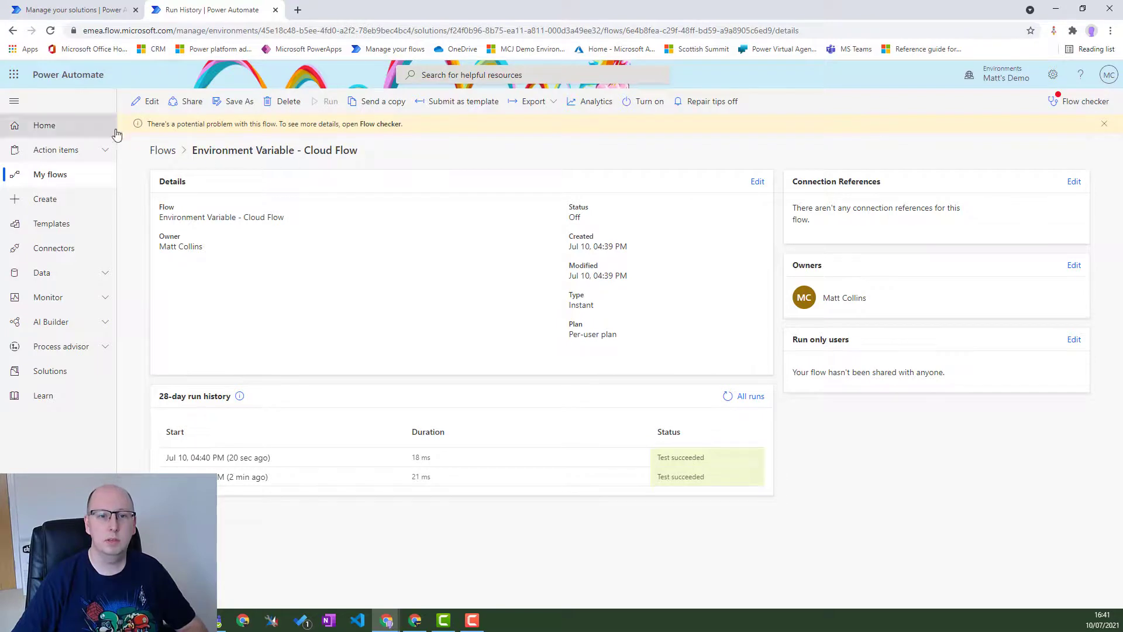
{"action": "left_click", "coordinate": [650, 109]}
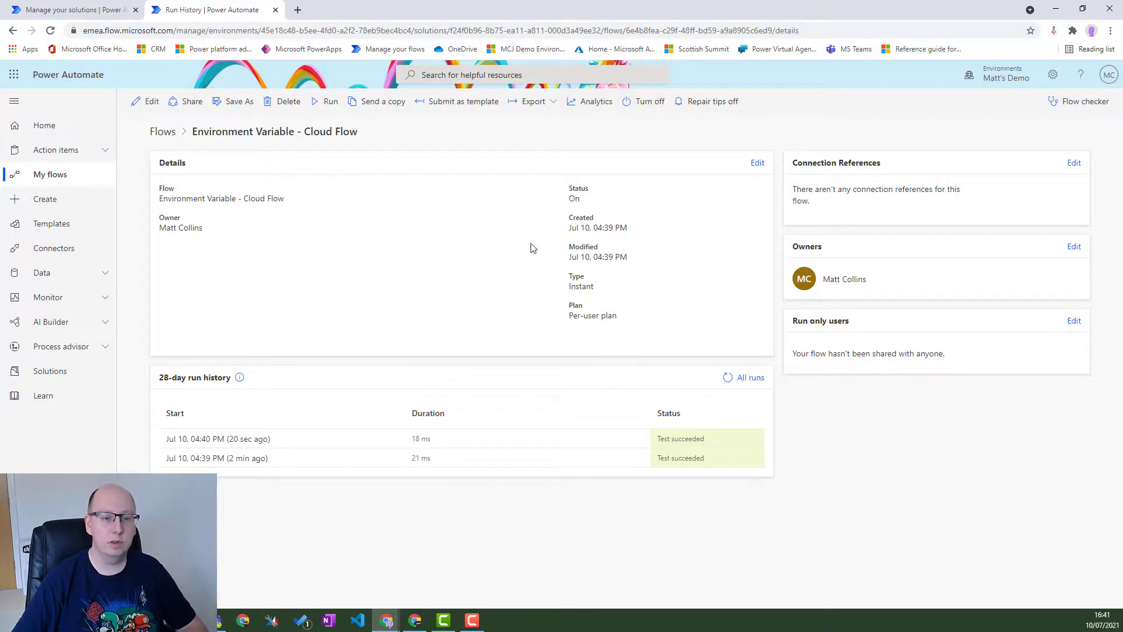
{"action": "left_click", "coordinate": [328, 106]}
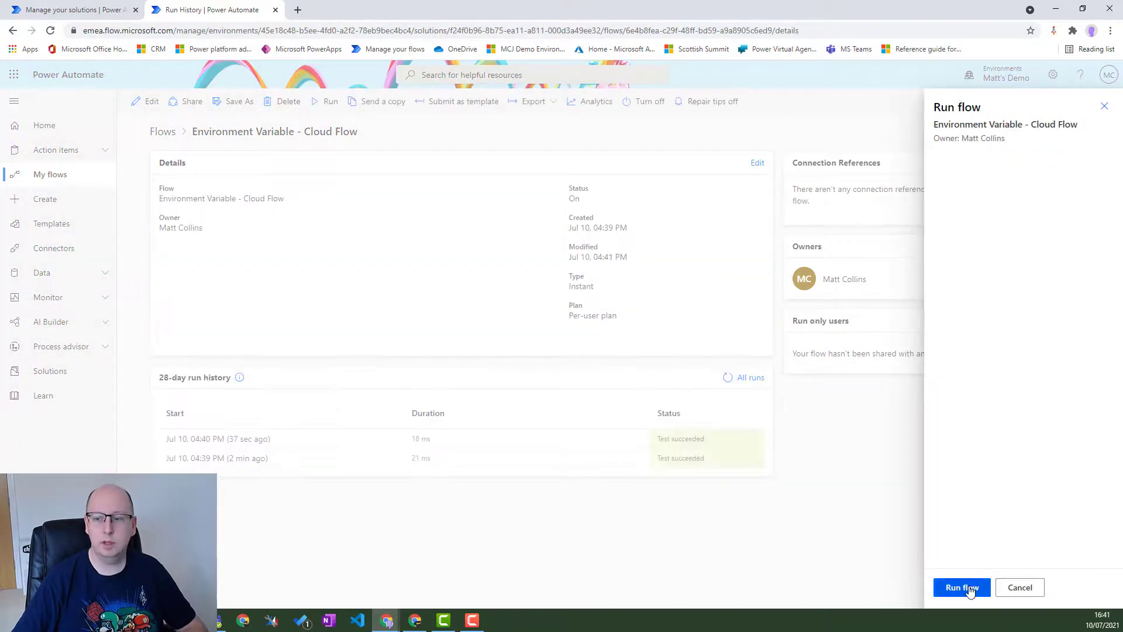
{"action": "left_click", "coordinate": [964, 587]}
{"action": "left_click", "coordinate": [968, 588]}
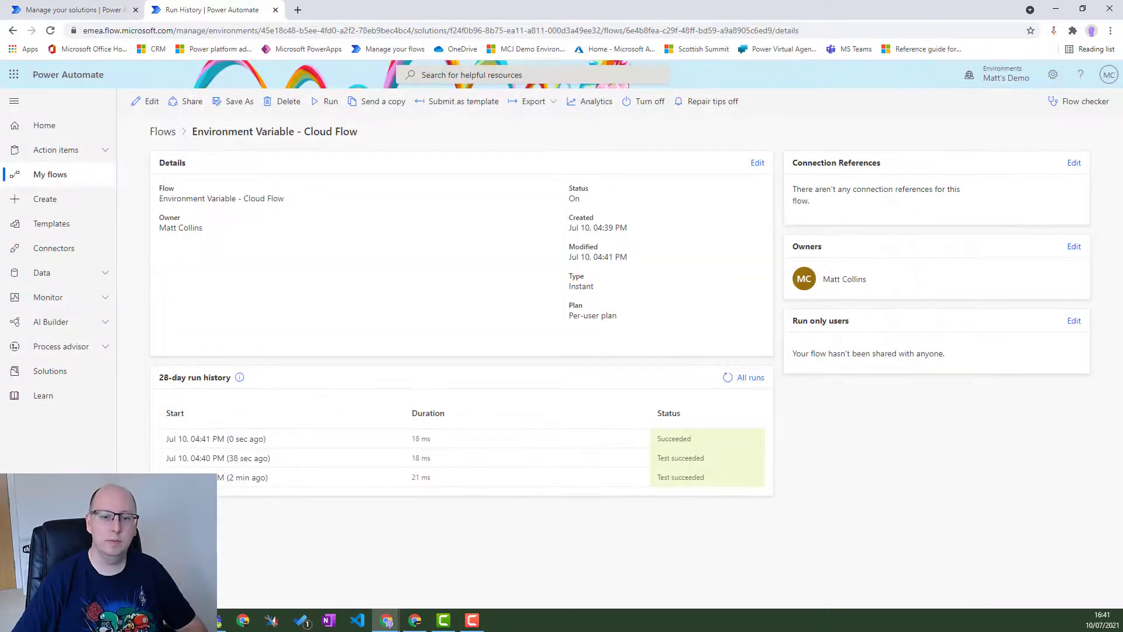
Open the newest run and confirm Compose outputs 'This is the current value'
{"action": "left_click", "coordinate": [228, 444]}
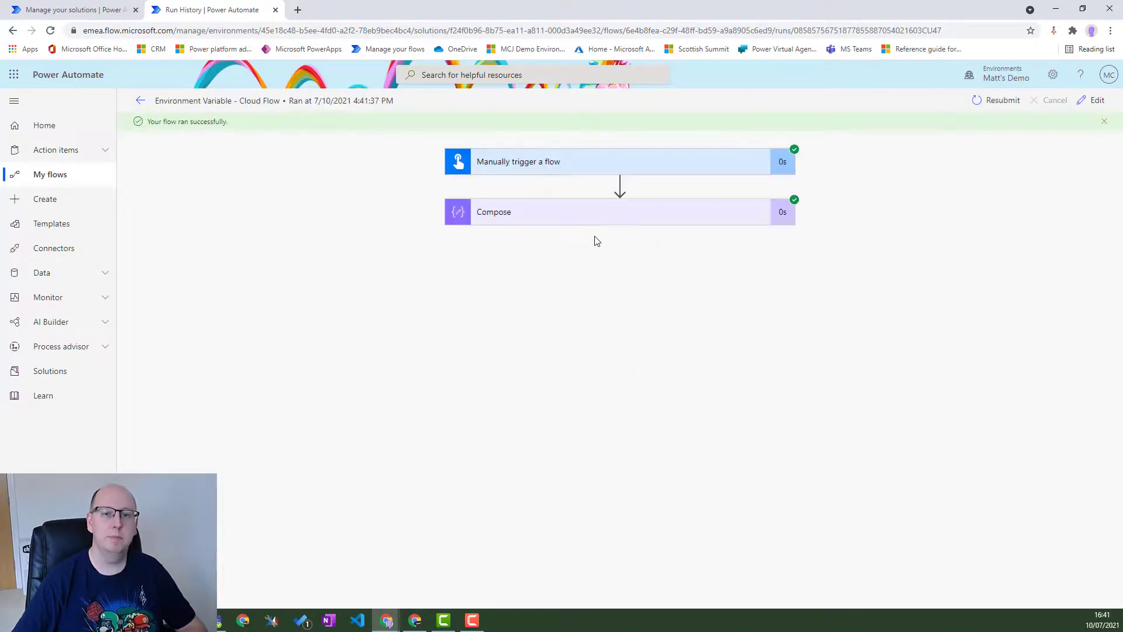
{"action": "left_click", "coordinate": [588, 215]}
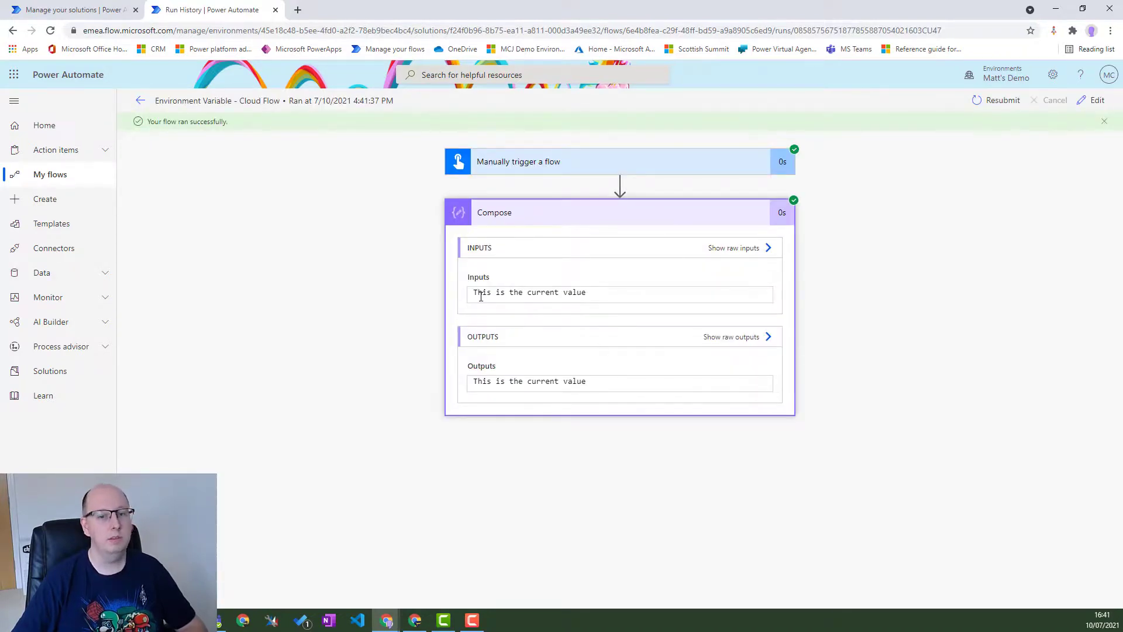
{"action": "left_click_drag", "start_coordinate": [475, 292], "coordinate": [607, 306]}
{"action": "left_click", "coordinate": [607, 296]}
{"action": "double_click", "coordinate": [607, 295]}
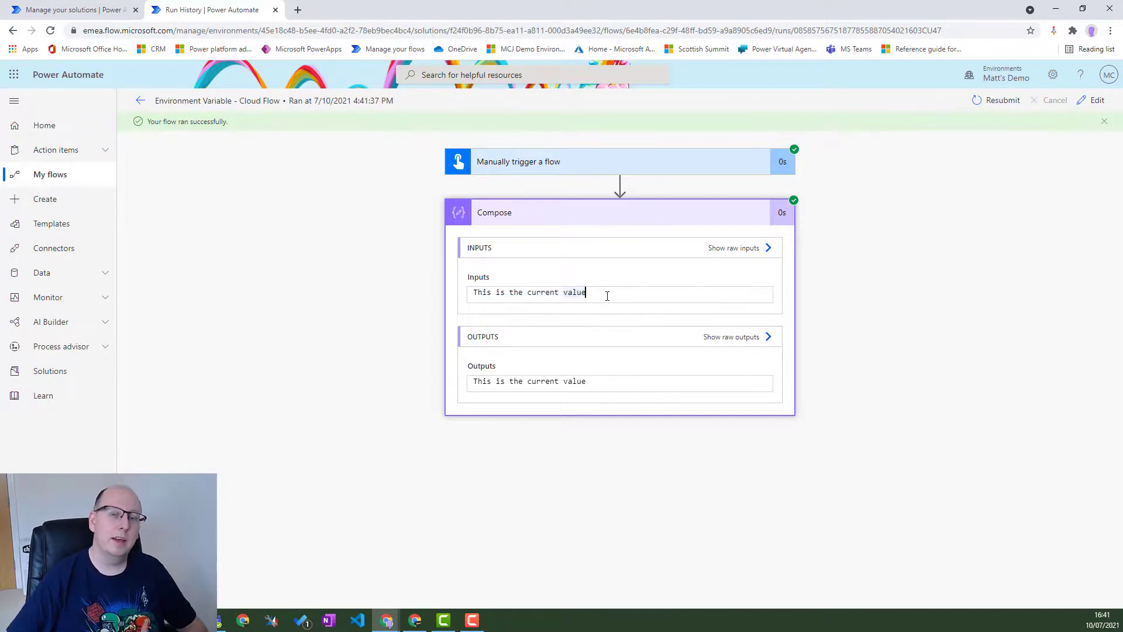